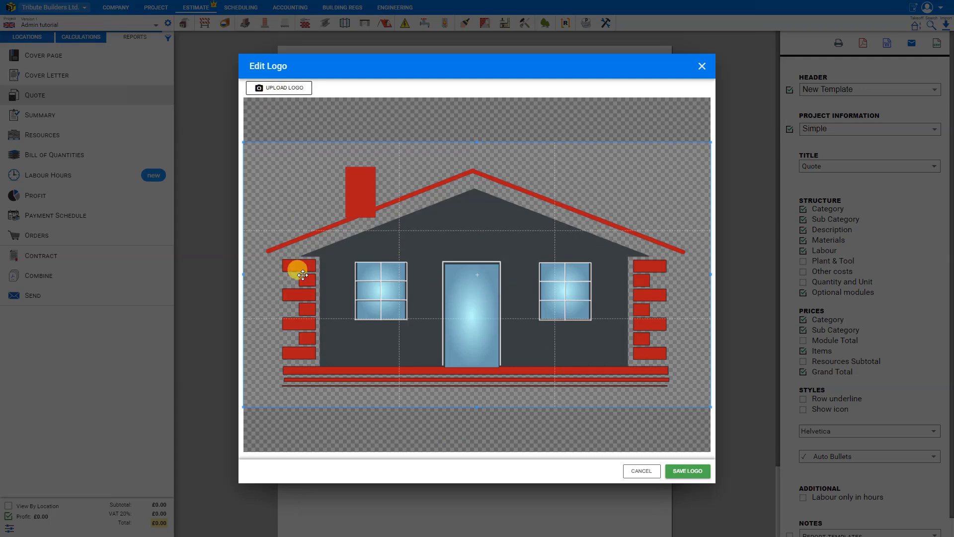
# Step: Crop the logo closely around the whole house on all four sides and save it
pyautogui.moveTo(477, 142)
pyautogui.mouseDown()
pyautogui.moveTo(486, 94)
pyautogui.moveTo(476, 158)
pyautogui.mouseUp()
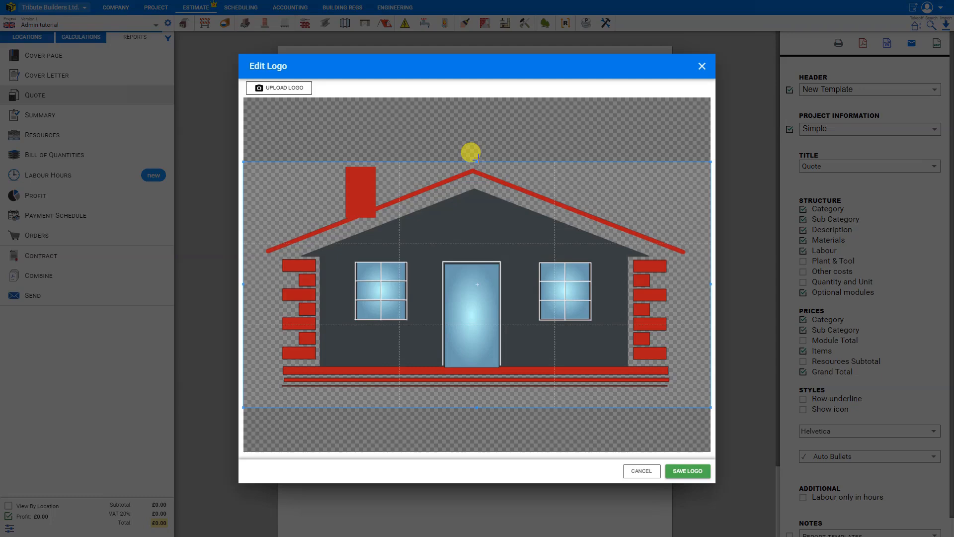
pyautogui.moveTo(477, 404); pyautogui.dragTo(477, 389)
pyautogui.moveTo(707, 273); pyautogui.dragTo(696, 275)
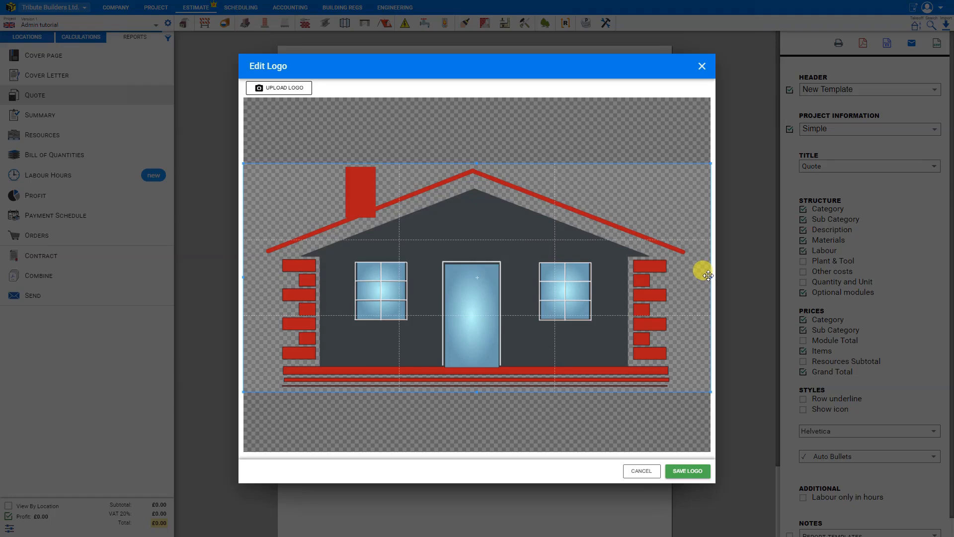
pyautogui.moveTo(710, 276); pyautogui.dragTo(690, 276)
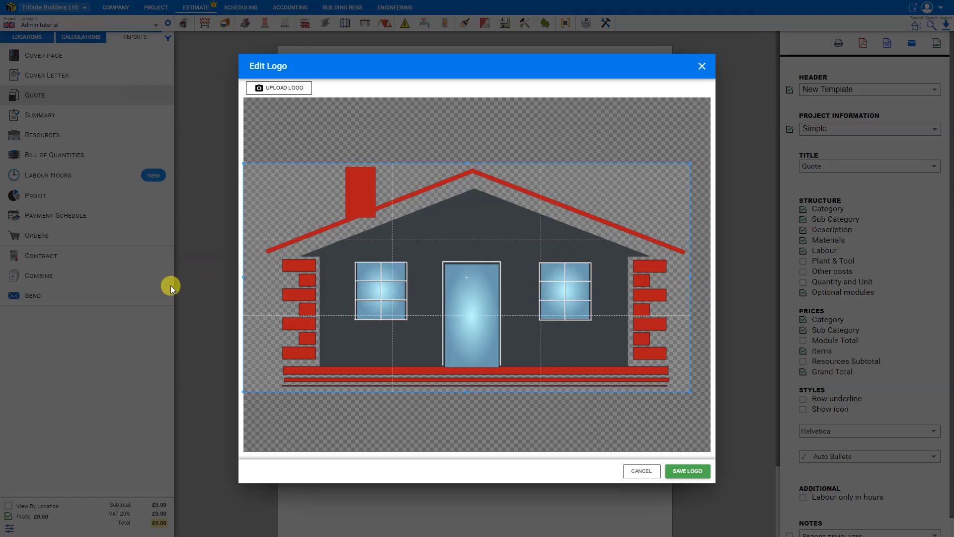
pyautogui.moveTo(243, 276); pyautogui.dragTo(263, 275)
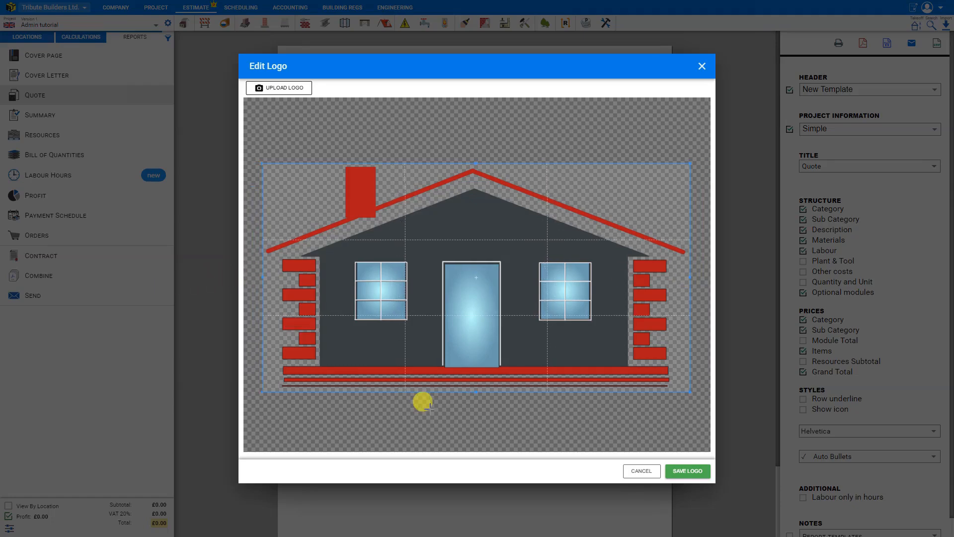
pyautogui.click(693, 471)
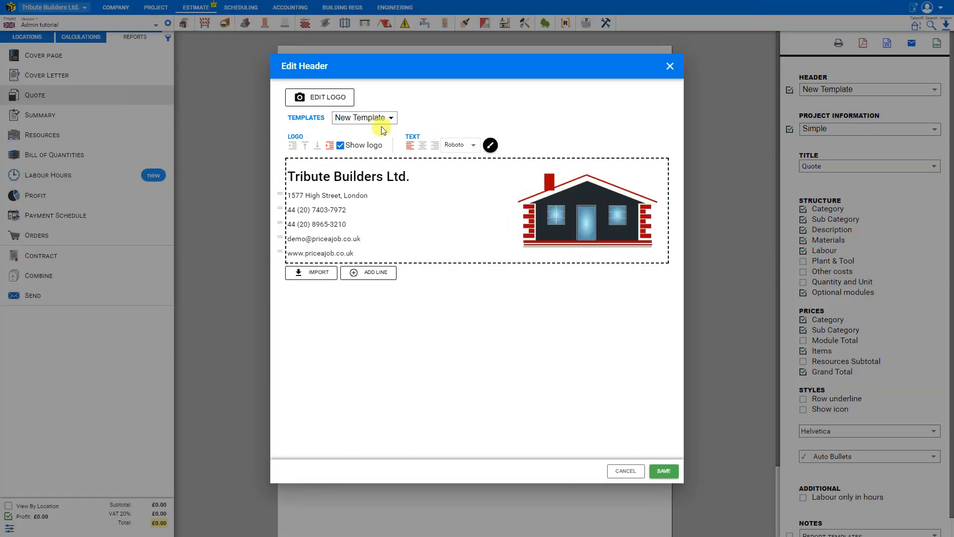
# Step: Recrop the logo to the upper-left part of the house, from the chimney to the door, and save it
pyautogui.click(320, 96)
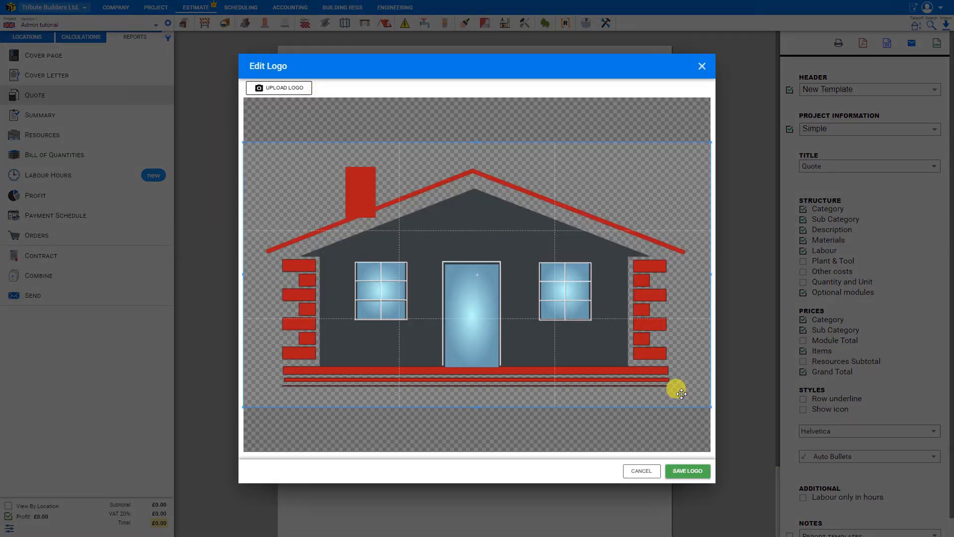
pyautogui.click(393, 124)
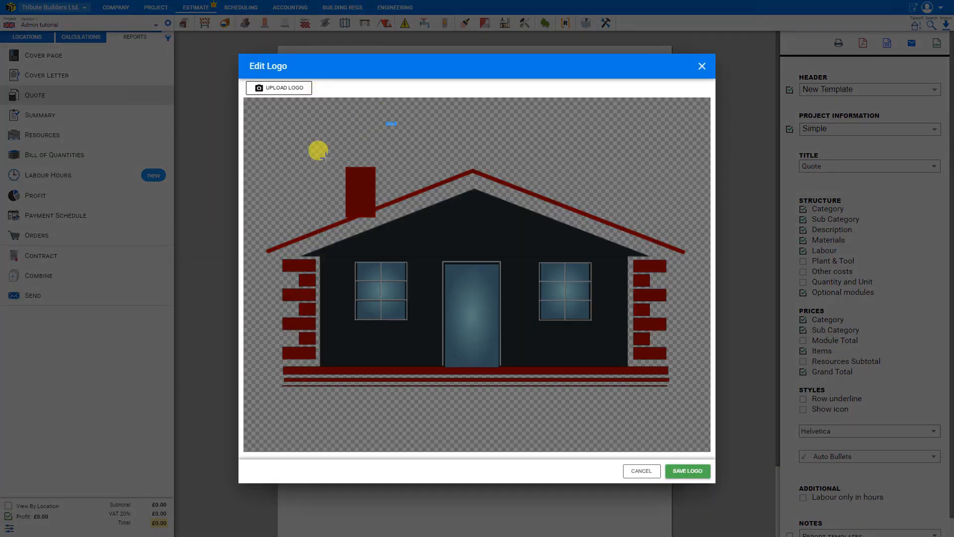
pyautogui.moveTo(252, 151); pyautogui.dragTo(489, 301)
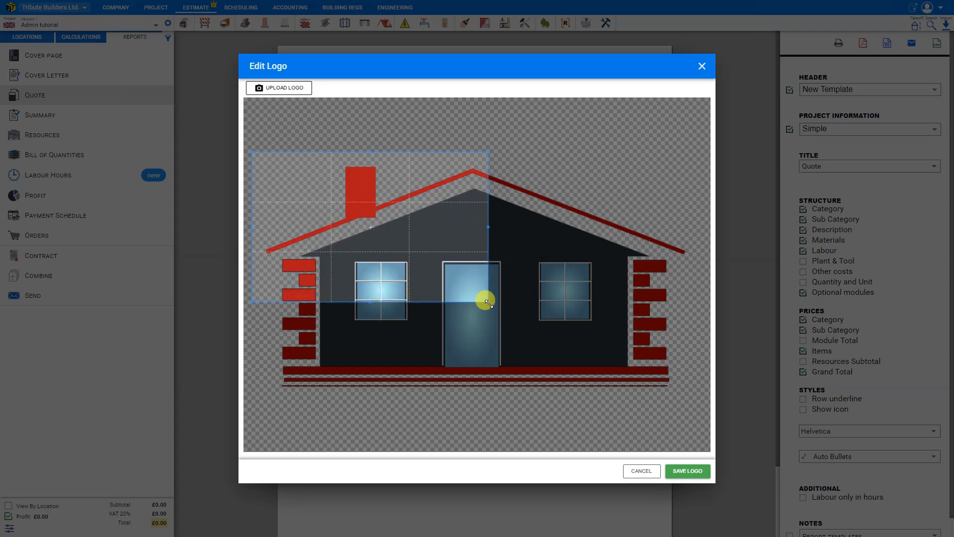
pyautogui.moveTo(489, 302); pyautogui.dragTo(489, 302)
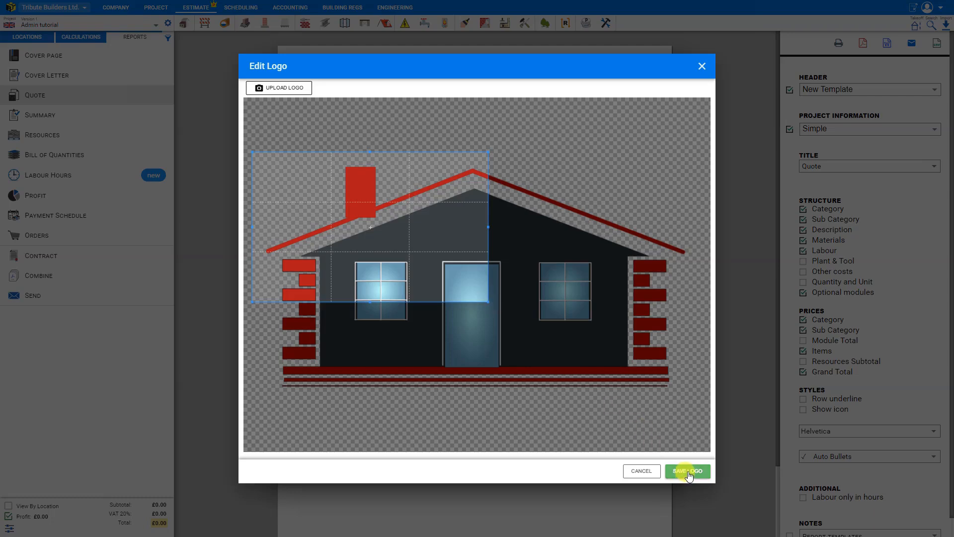
pyautogui.click(688, 471)
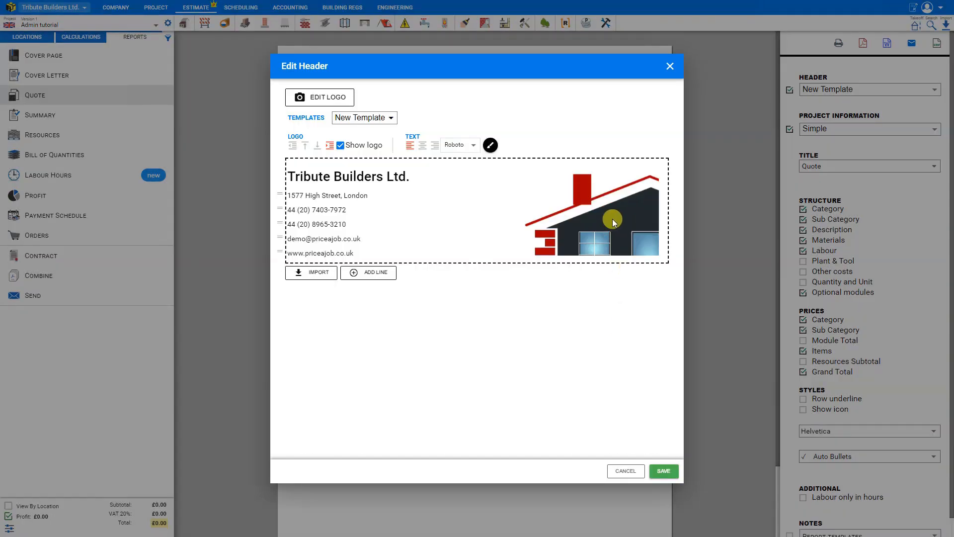
# Step: Try the Logo on Left, Logo on Right, Center and My Template header templates, and return to New Template
pyautogui.click(392, 118)
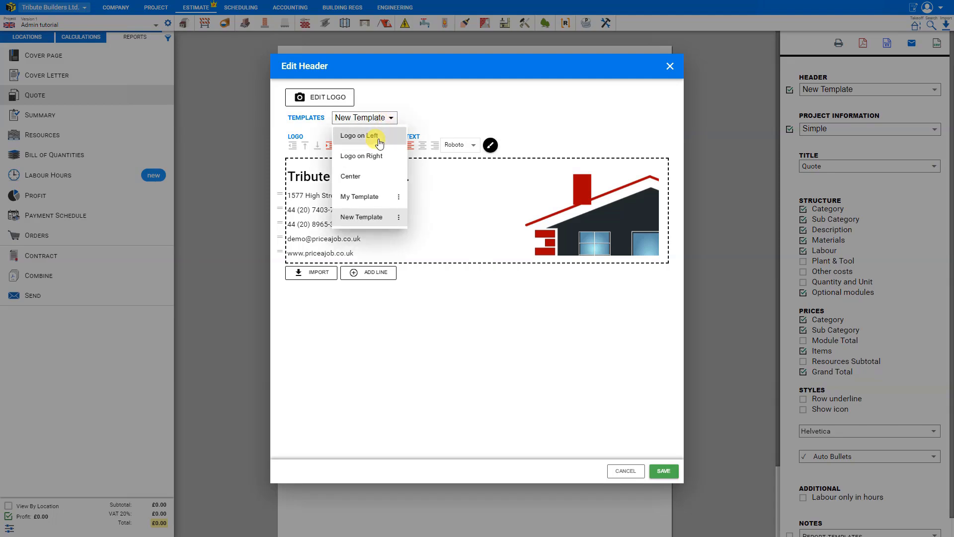
pyautogui.click(380, 143)
pyautogui.click(383, 118)
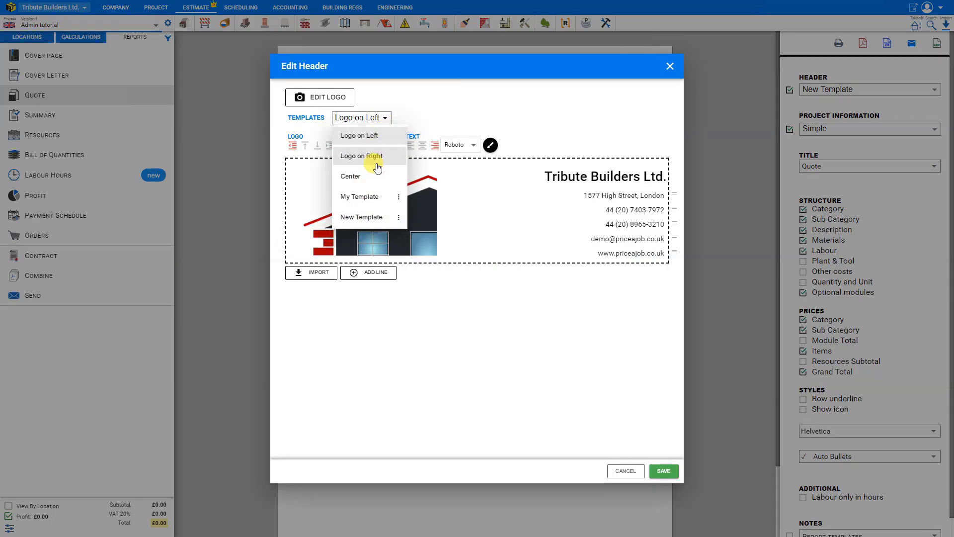
pyautogui.click(375, 156)
pyautogui.click(387, 119)
pyautogui.click(370, 171)
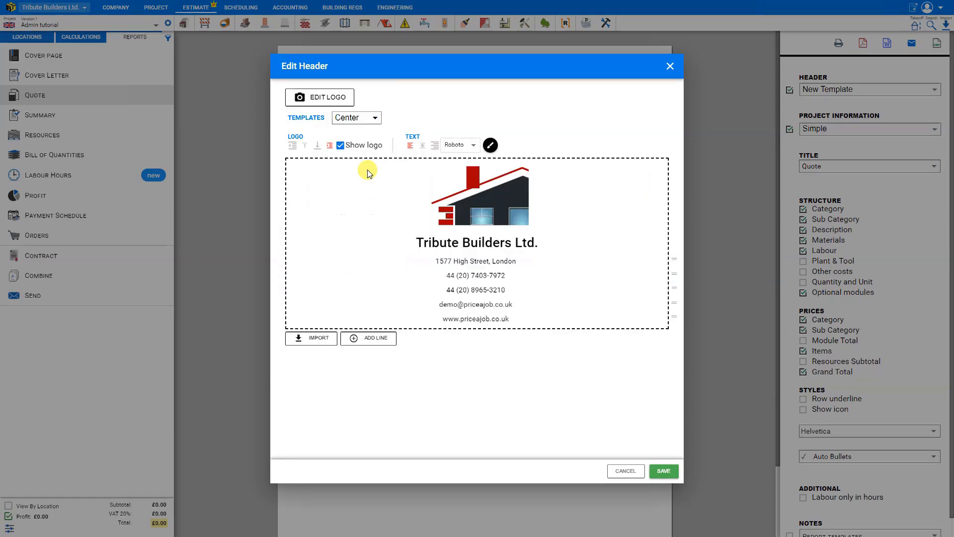
pyautogui.click(377, 117)
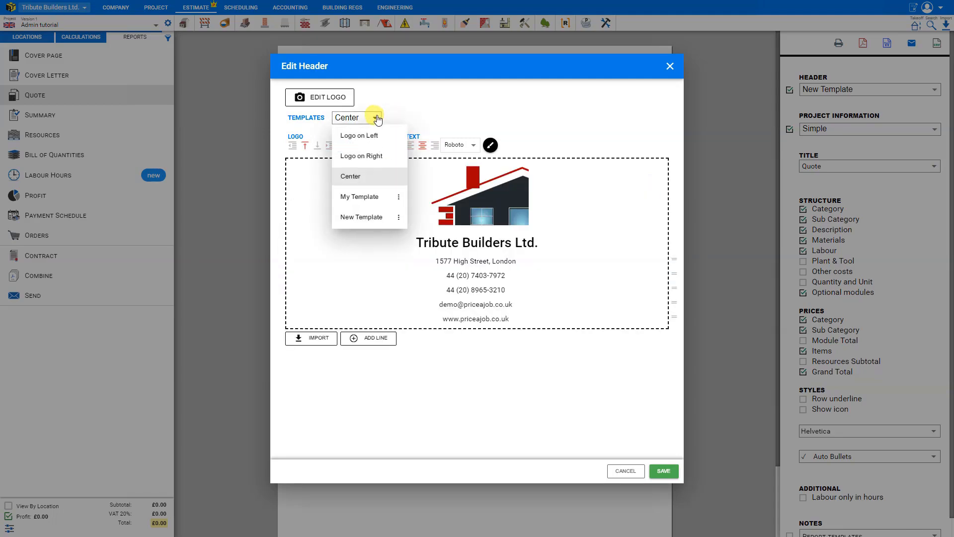
pyautogui.click(367, 198)
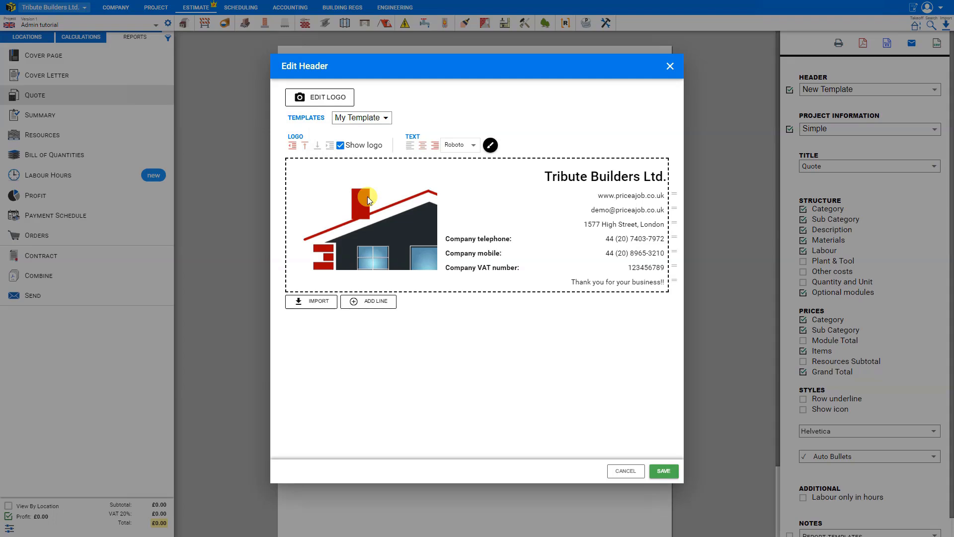
pyautogui.click(386, 120)
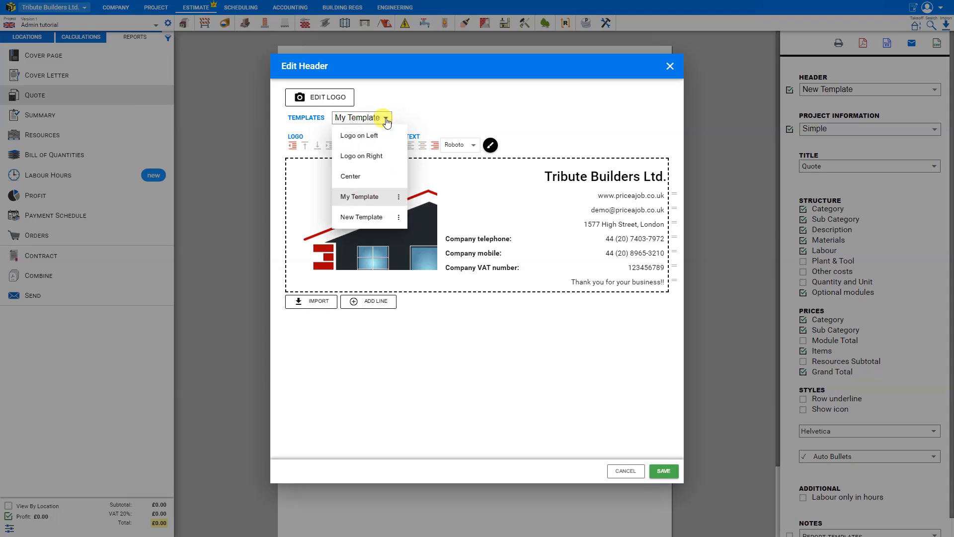
pyautogui.click(371, 217)
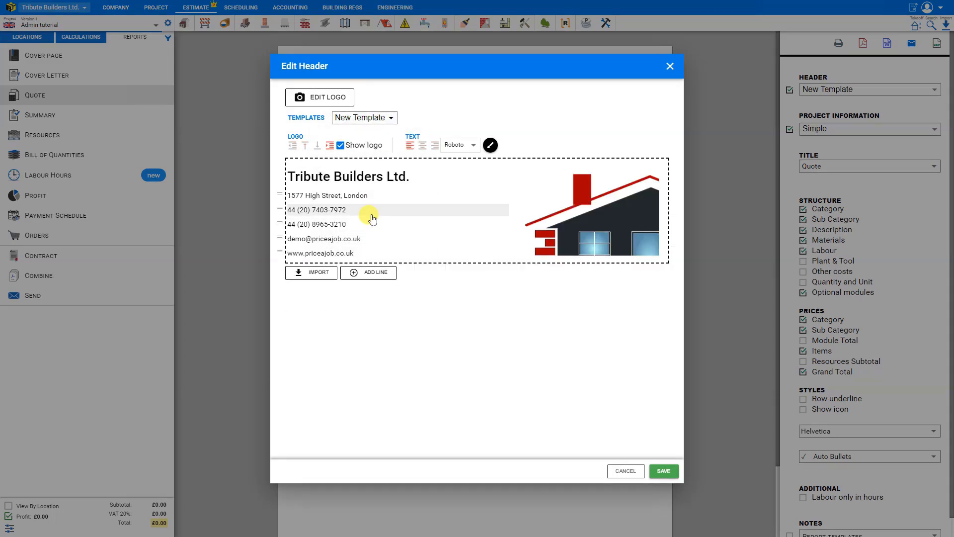
# Step: Try the header logo above, below and to the right of the company details, and place it to their left
pyautogui.click(293, 146)
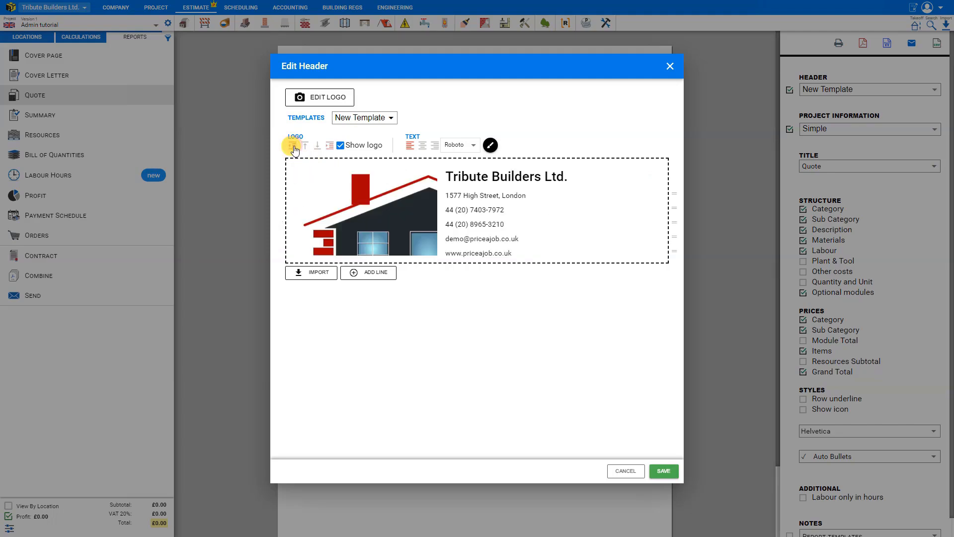
pyautogui.click(305, 146)
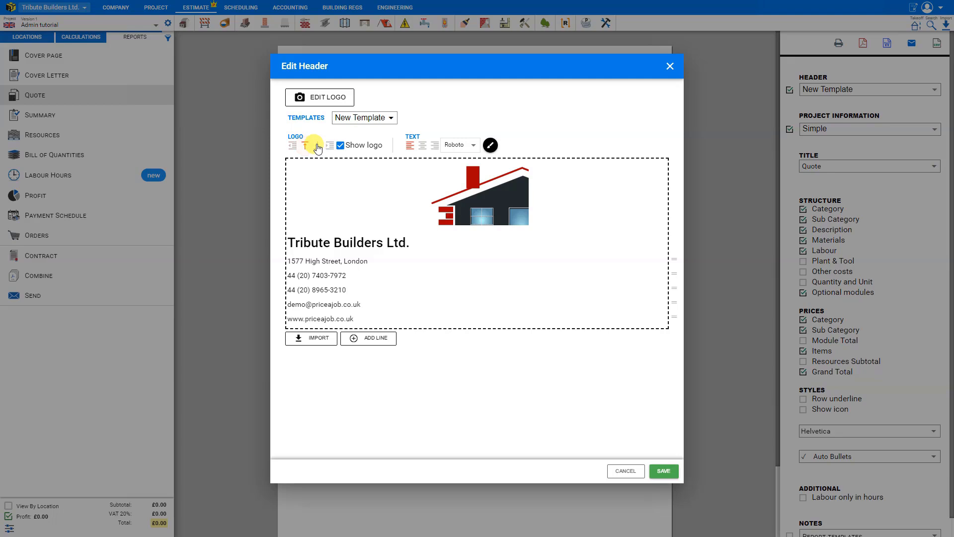
pyautogui.click(318, 147)
pyautogui.click(330, 147)
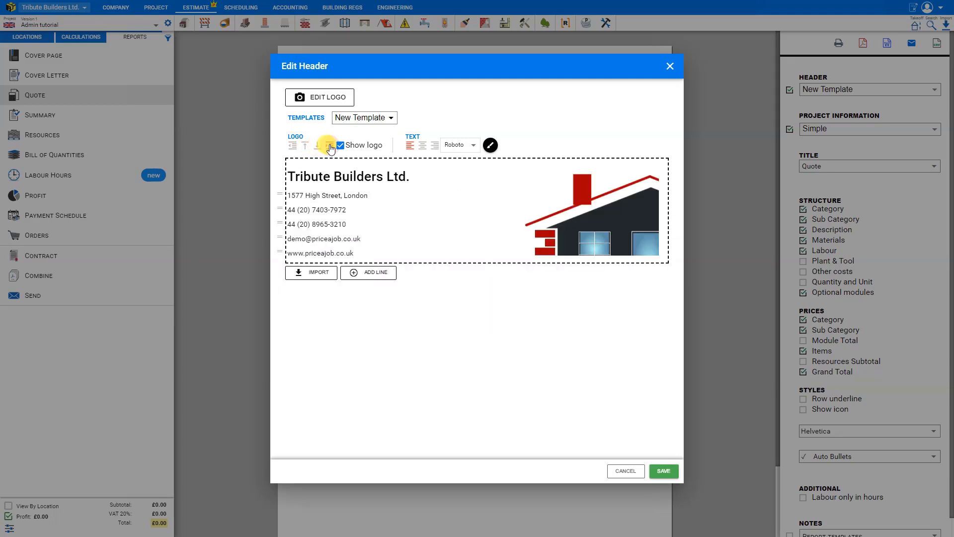
pyautogui.click(293, 145)
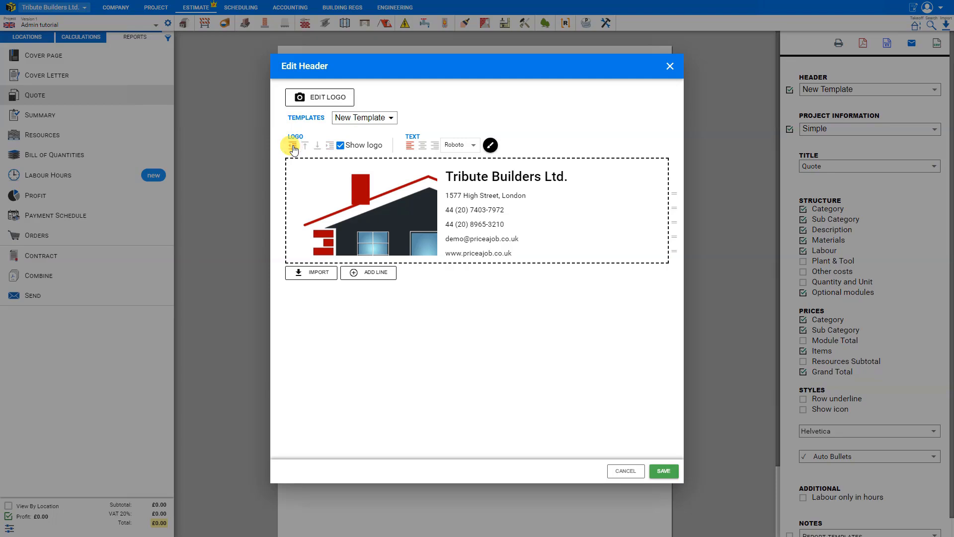
# Step: Hide the logo in the header and show it again
pyautogui.click(341, 145)
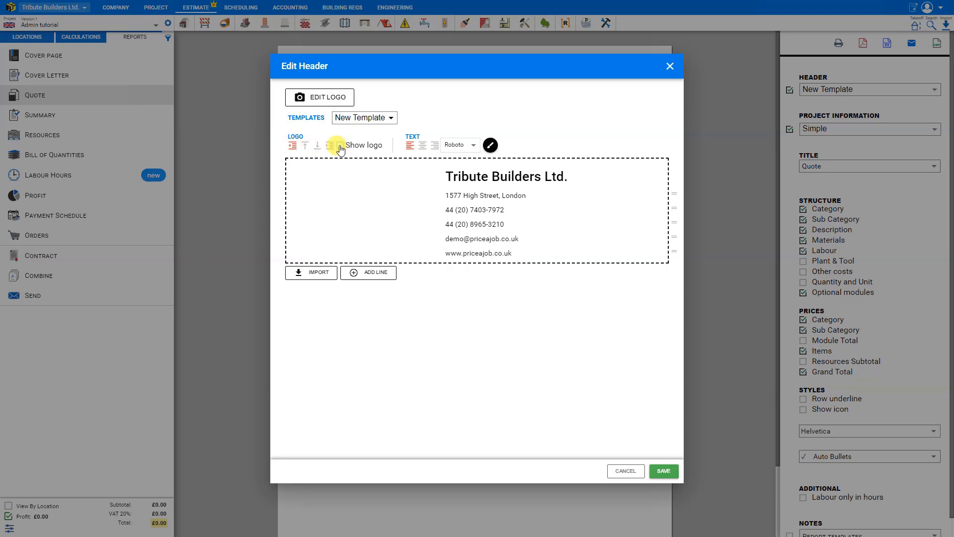
pyautogui.click(340, 146)
pyautogui.click(340, 145)
pyautogui.click(340, 146)
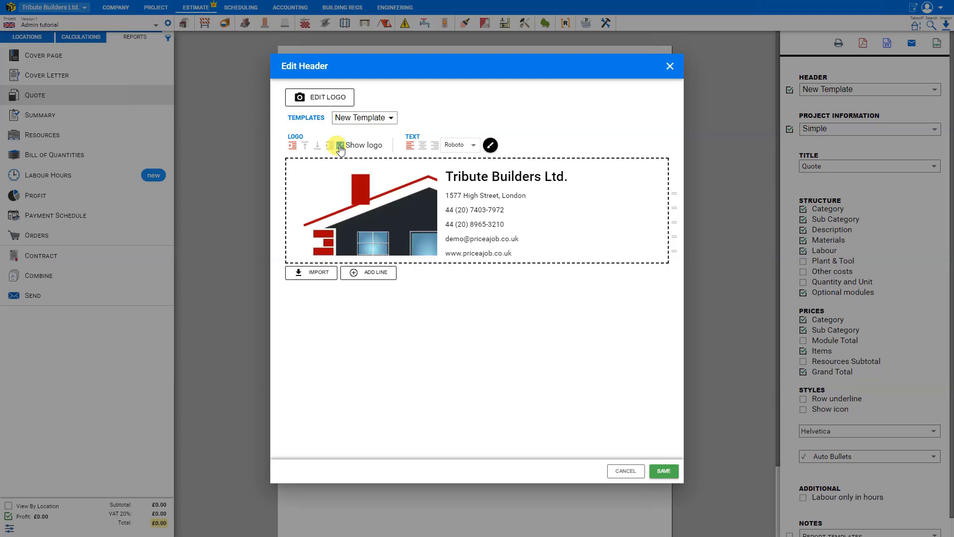
# Step: Try right alignment for the header's company details and set them to centered
pyautogui.click(422, 146)
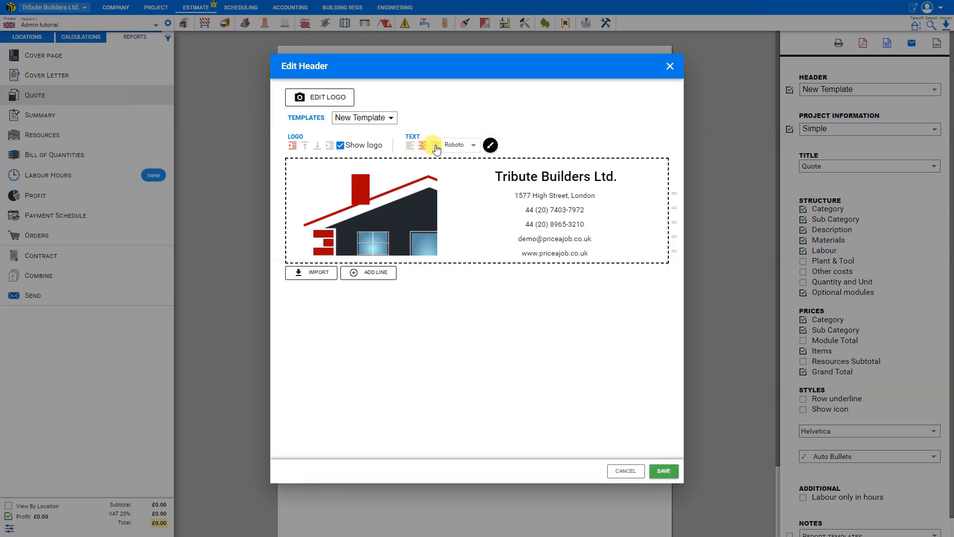
pyautogui.click(436, 146)
pyautogui.click(422, 147)
# Step: Try Helvetica and Times new roman for the header text, and set its font to Arial
pyautogui.click(474, 148)
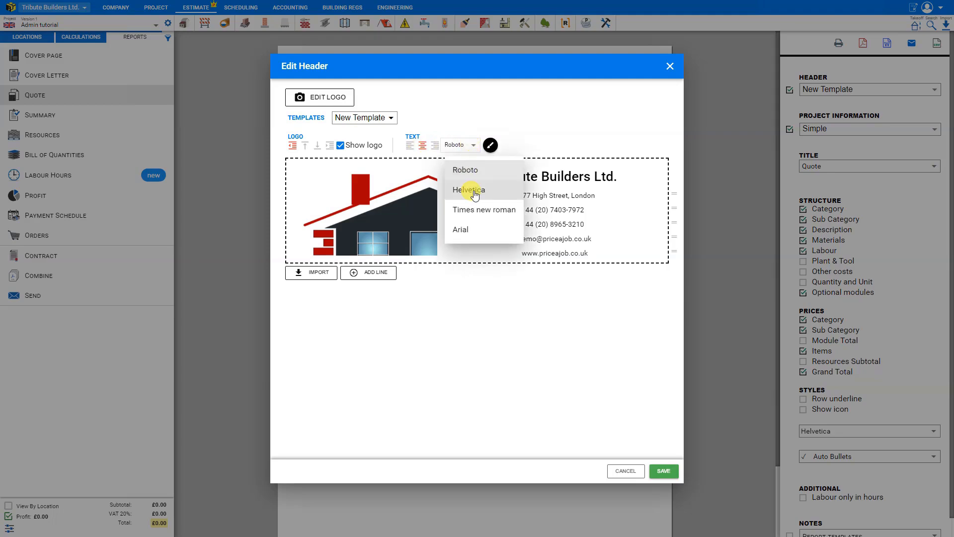
pyautogui.click(469, 185)
pyautogui.click(467, 149)
pyautogui.click(467, 198)
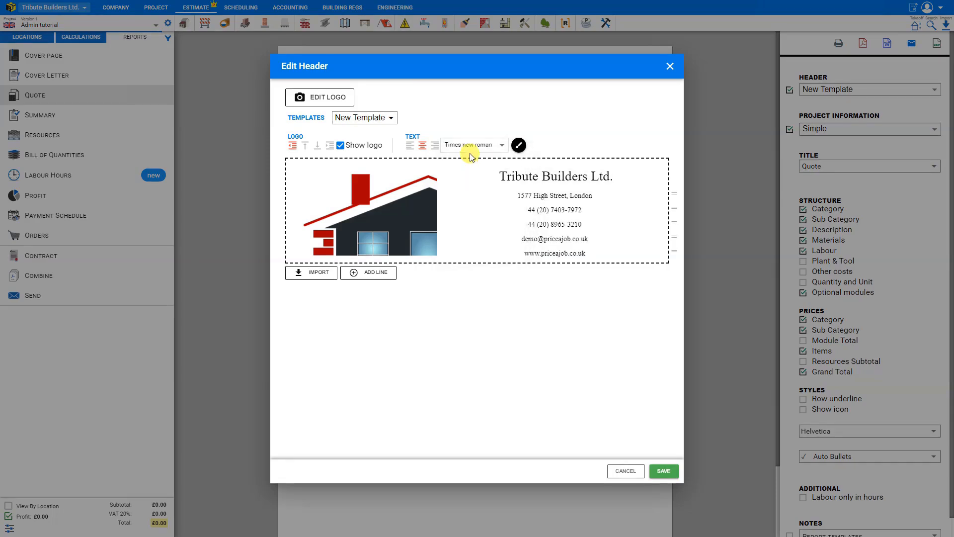
pyautogui.click(460, 213)
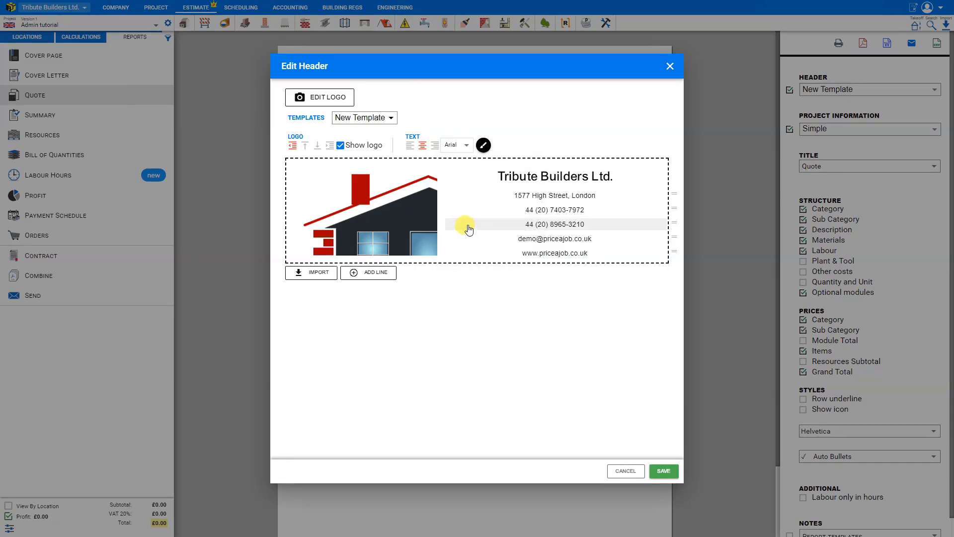
# Step: Try blue and other colors on the header text, and set it to red
pyautogui.click(483, 145)
pyautogui.click(489, 169)
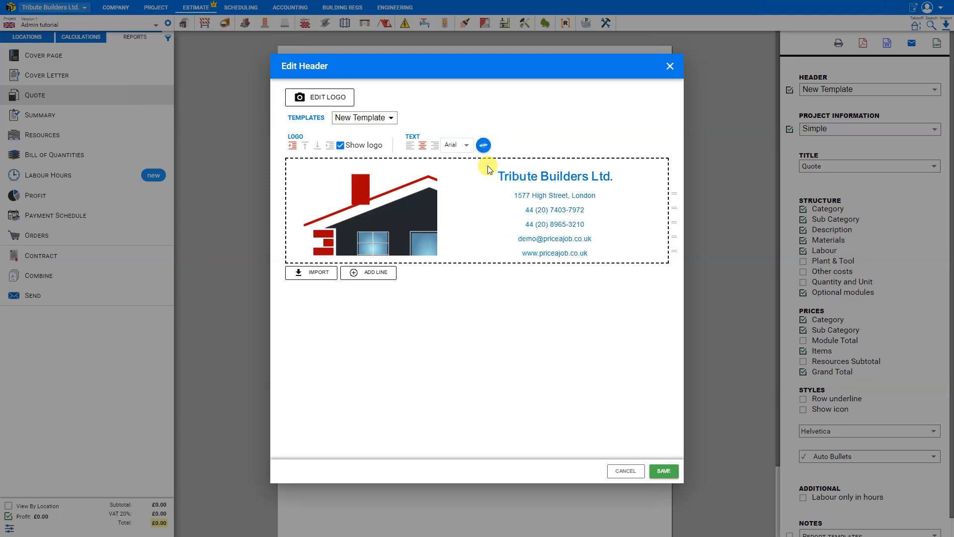
pyautogui.click(483, 145)
pyautogui.click(513, 170)
pyautogui.click(483, 145)
pyautogui.click(488, 213)
pyautogui.click(482, 144)
pyautogui.click(512, 215)
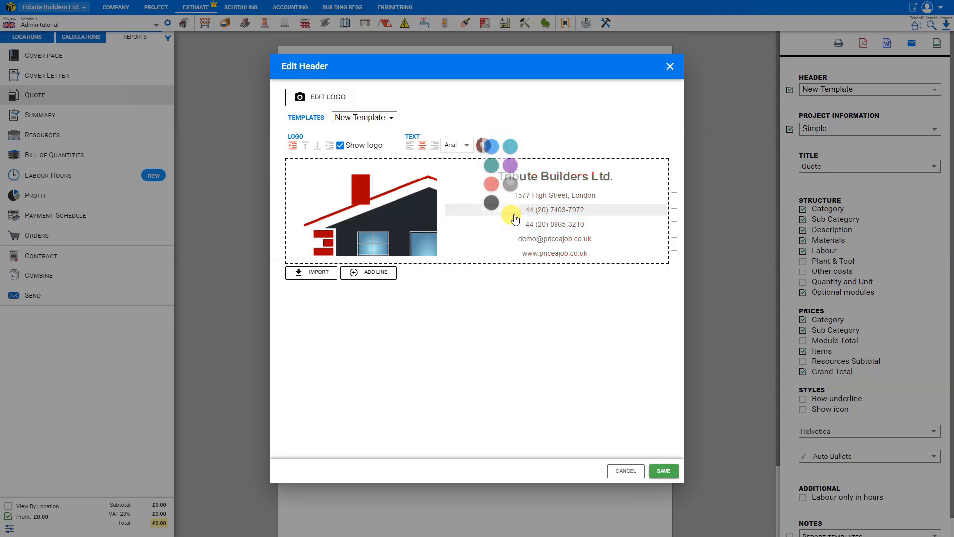
pyautogui.click(482, 145)
pyautogui.click(487, 213)
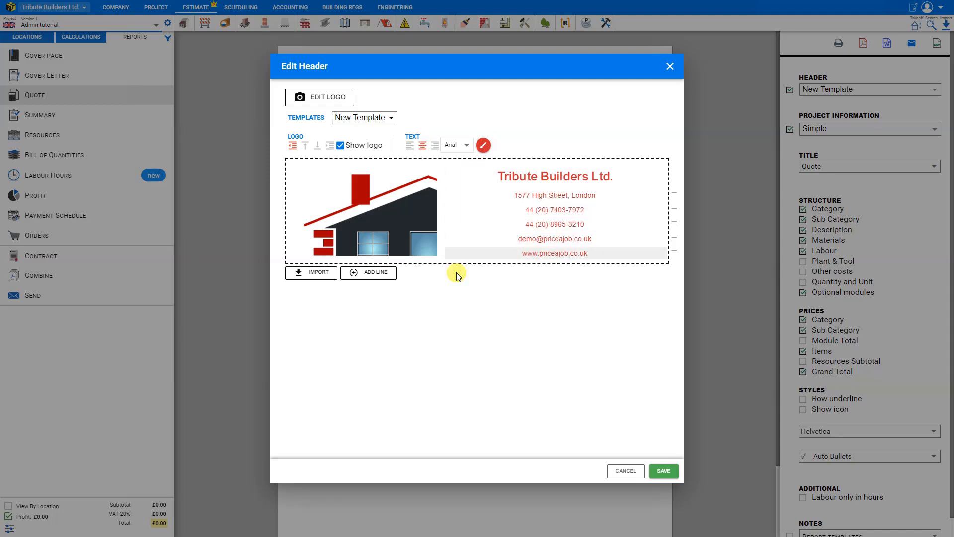
# Step: Add a line below the website in the header reading "Thank you for your business!!"
pyautogui.click(372, 276)
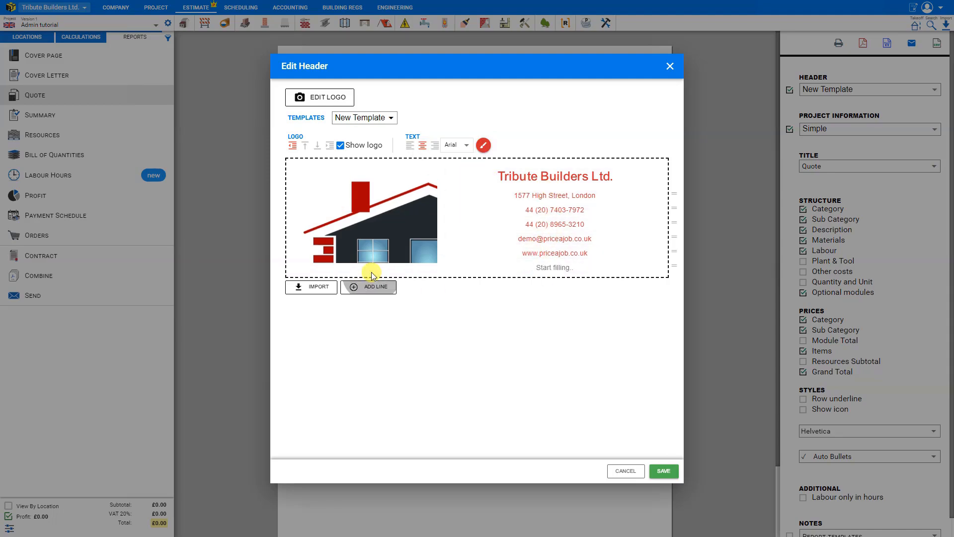
pyautogui.click(565, 268)
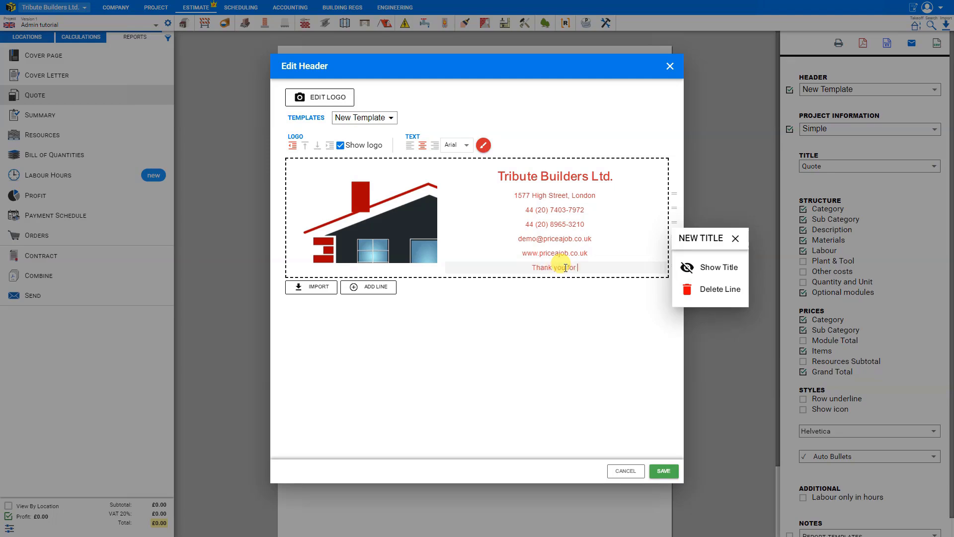
pyautogui.write('Thank you for your business!!')
pyautogui.click(554, 293)
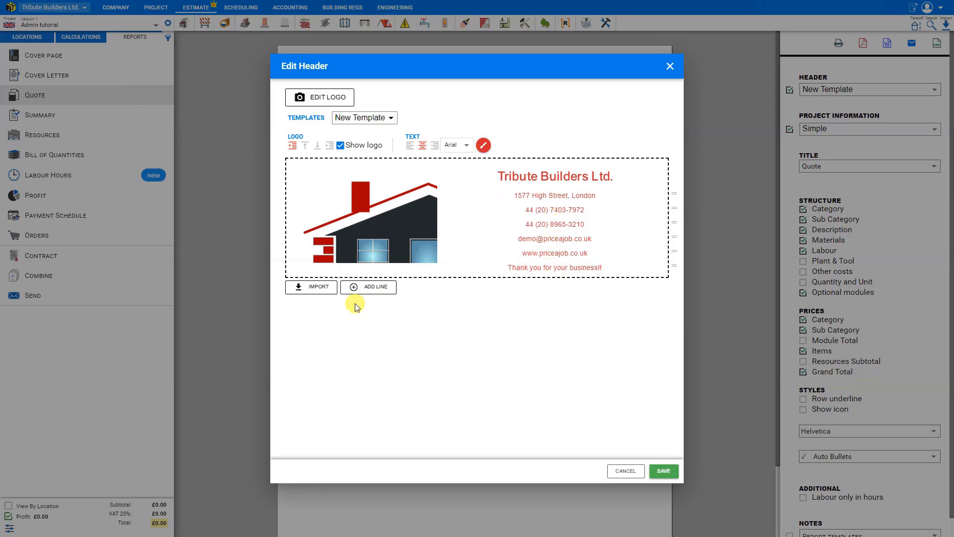
# Step: Look through the project, project version, customer and report variables, and import the company VAT number as a header line
pyautogui.click(312, 289)
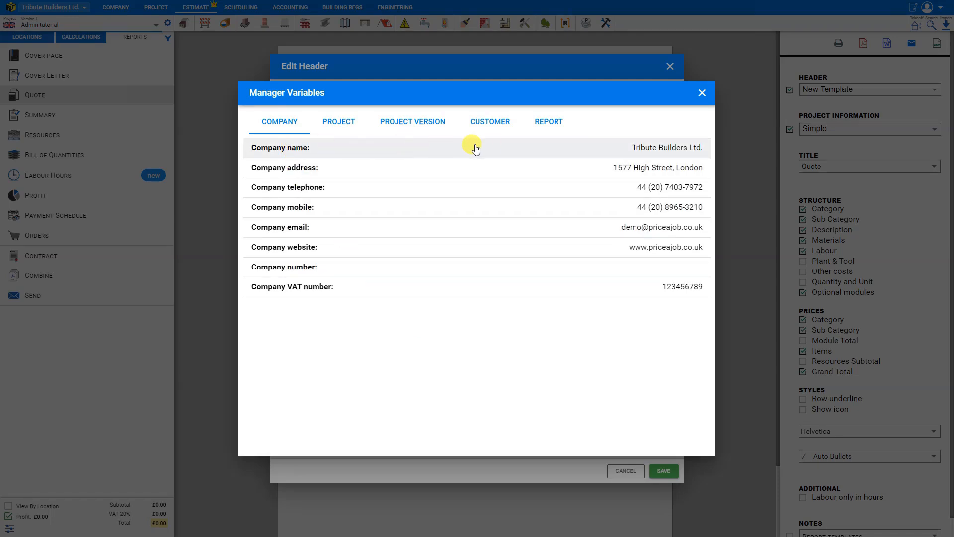
pyautogui.click(338, 122)
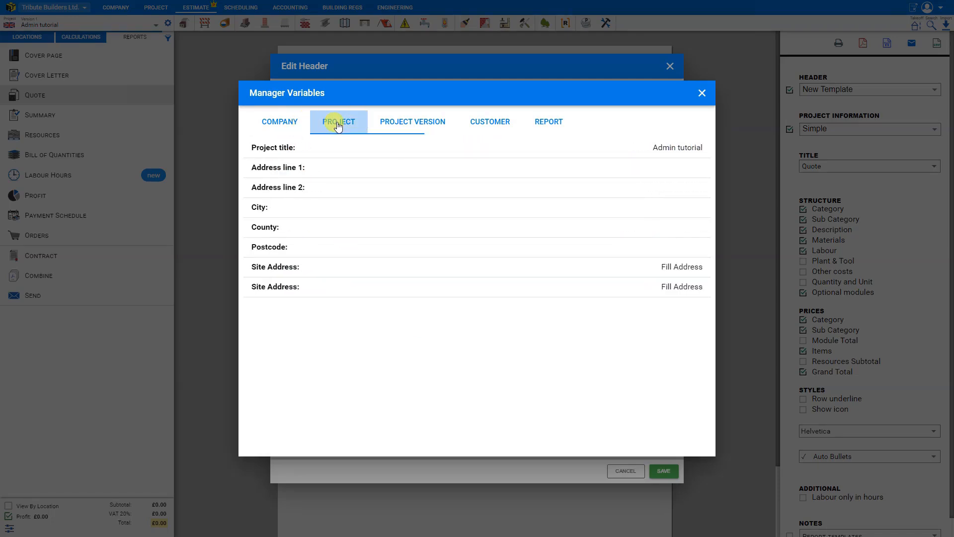
pyautogui.click(412, 123)
pyautogui.click(487, 122)
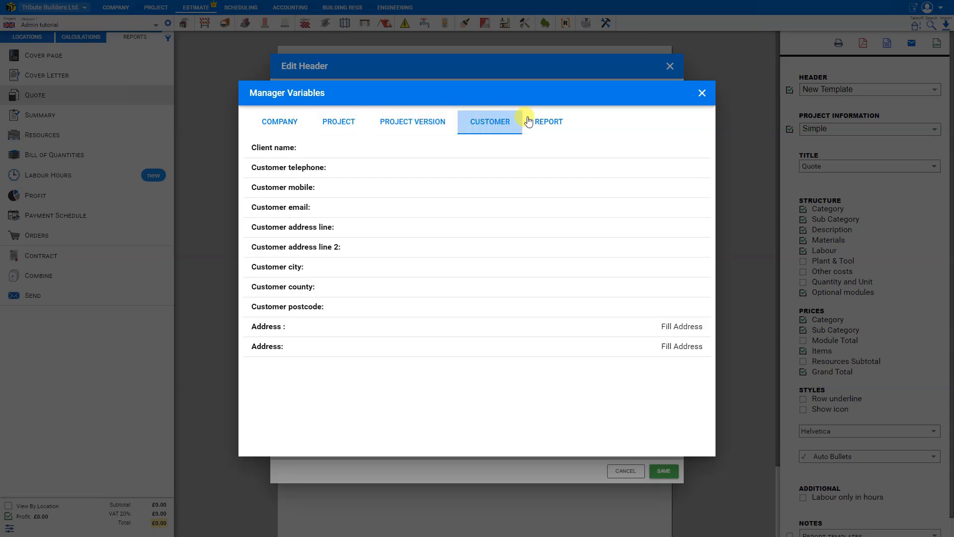
pyautogui.click(558, 127)
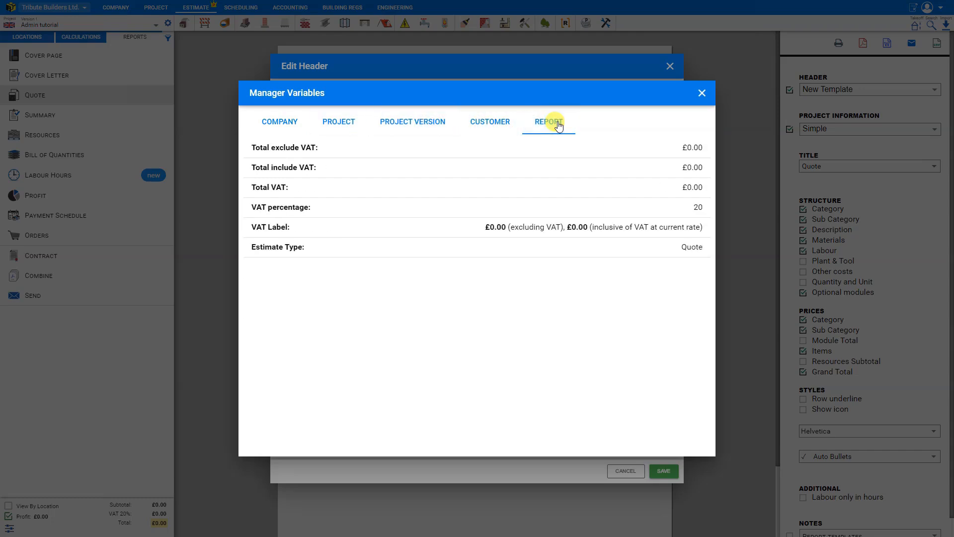
pyautogui.click(272, 124)
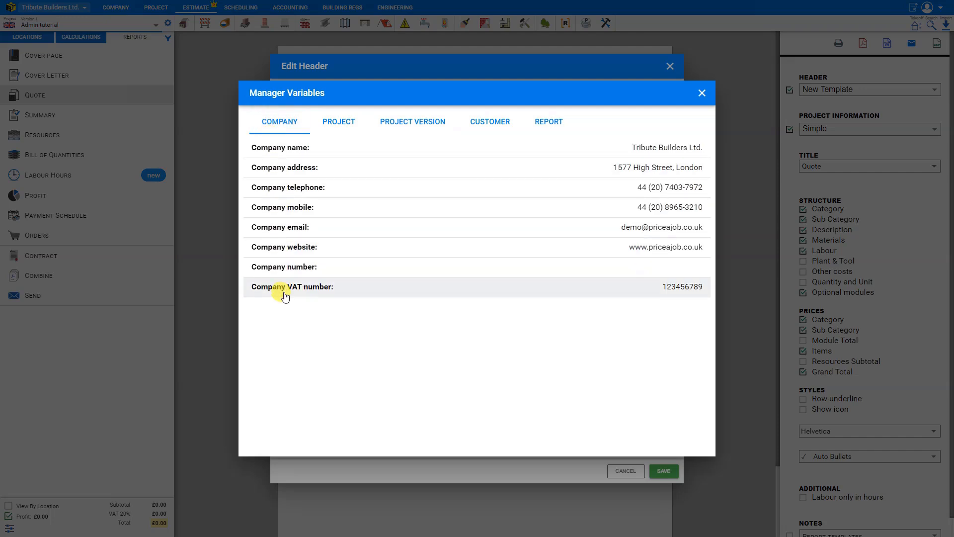
pyautogui.click(383, 290)
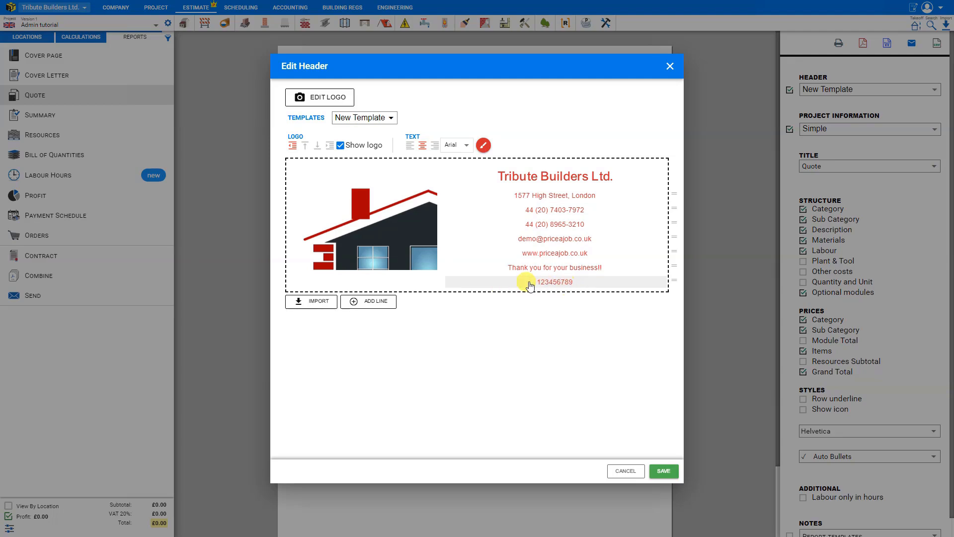
# Step: Show the titles of the company VAT number, telephone and mobile lines in the header
pyautogui.click(567, 284)
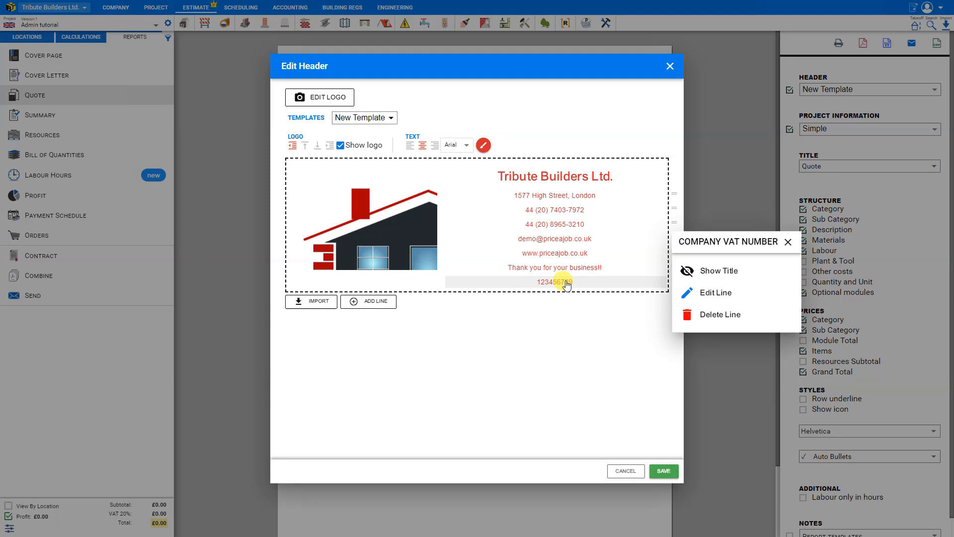
pyautogui.click(705, 272)
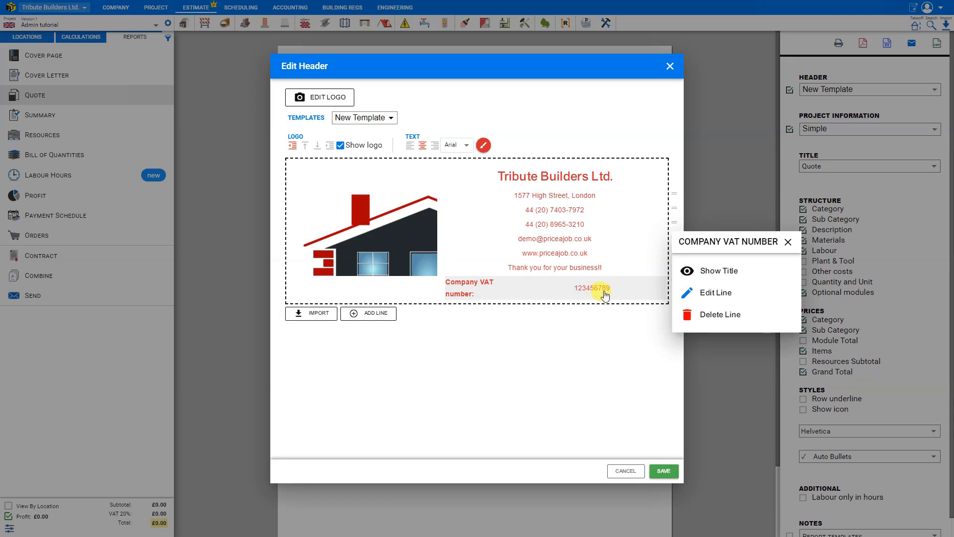
pyautogui.click(566, 211)
pyautogui.click(705, 199)
pyautogui.click(562, 225)
pyautogui.click(718, 216)
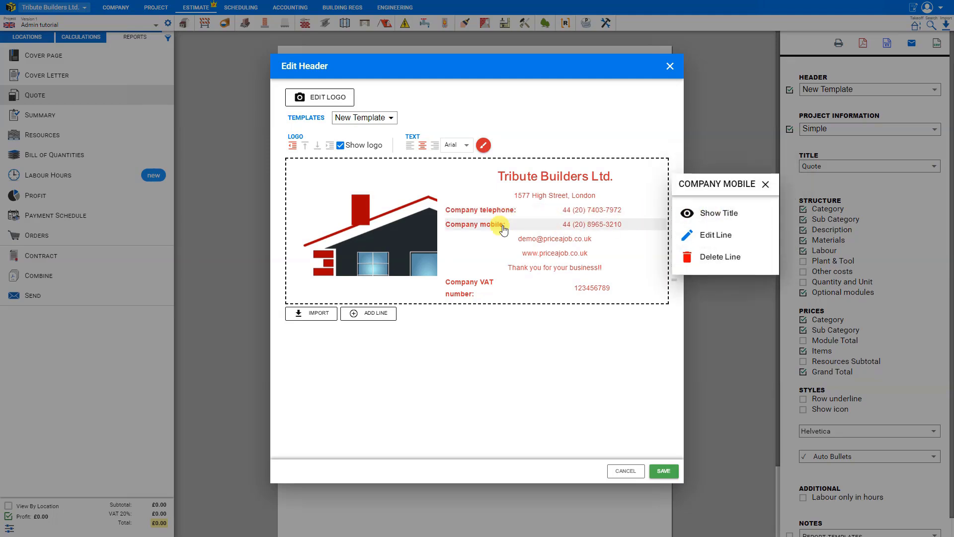
pyautogui.click(565, 377)
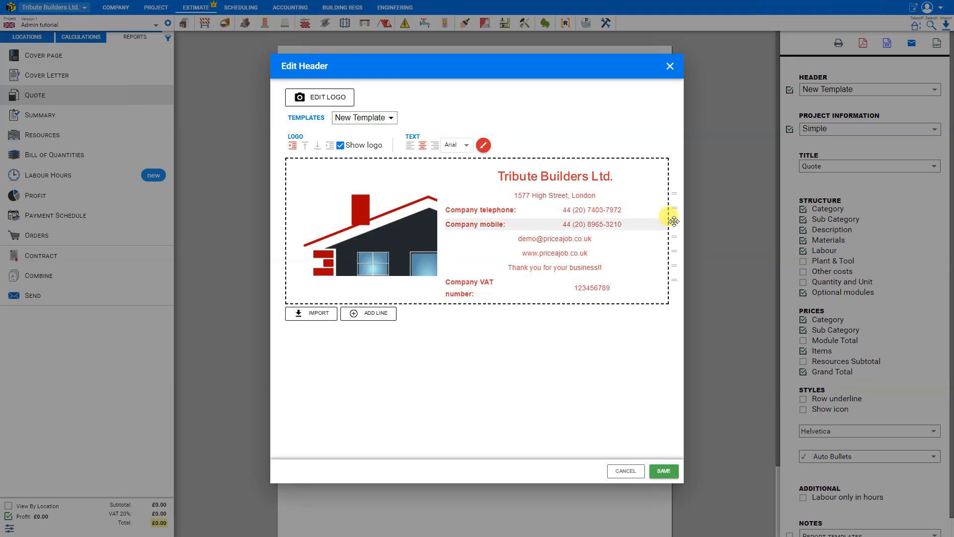
# Step: Reorder the header lines so telephone, mobile and VAT number follow the email, with the website and thank-you line last
pyautogui.moveTo(673, 221); pyautogui.dragTo(649, 266)
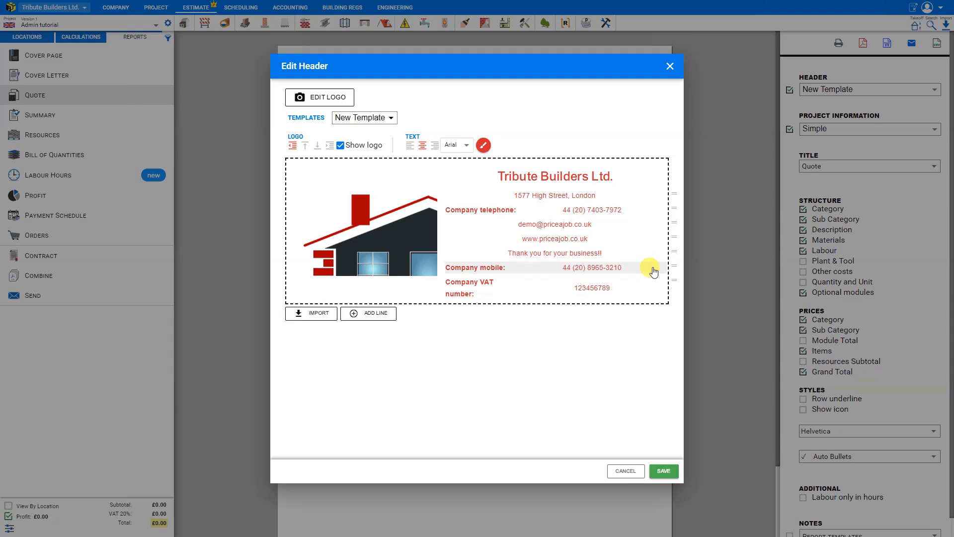
pyautogui.moveTo(667, 202); pyautogui.dragTo(643, 252)
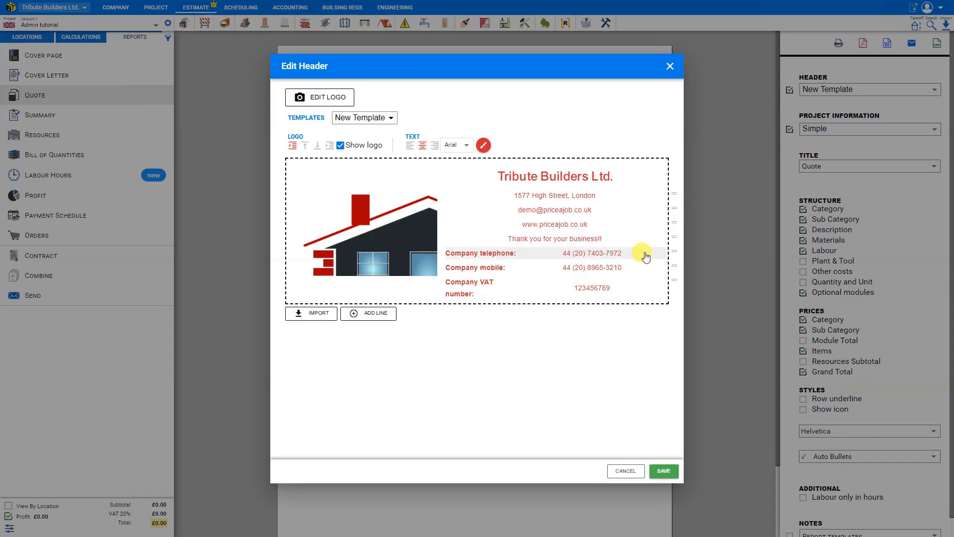
pyautogui.moveTo(671, 237); pyautogui.dragTo(630, 294)
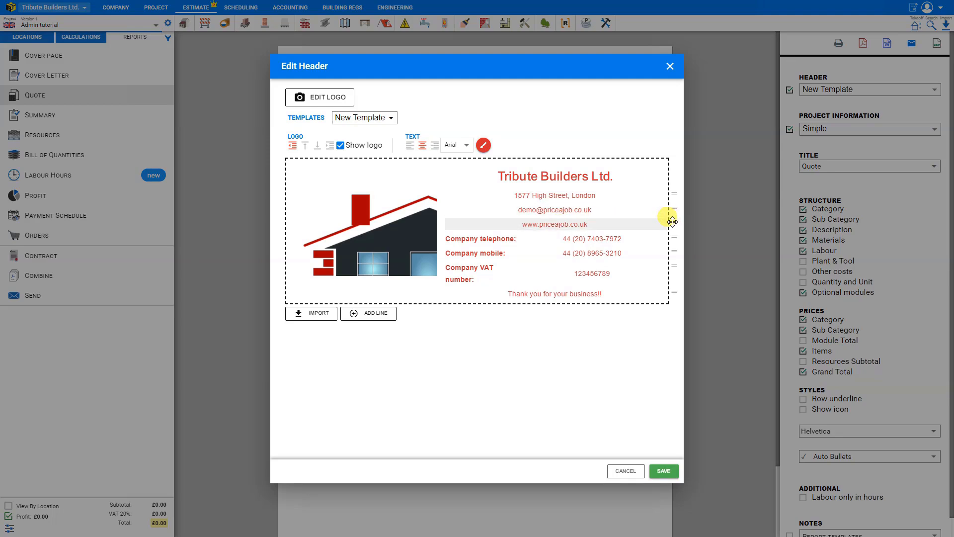
pyautogui.moveTo(672, 221); pyautogui.dragTo(639, 280)
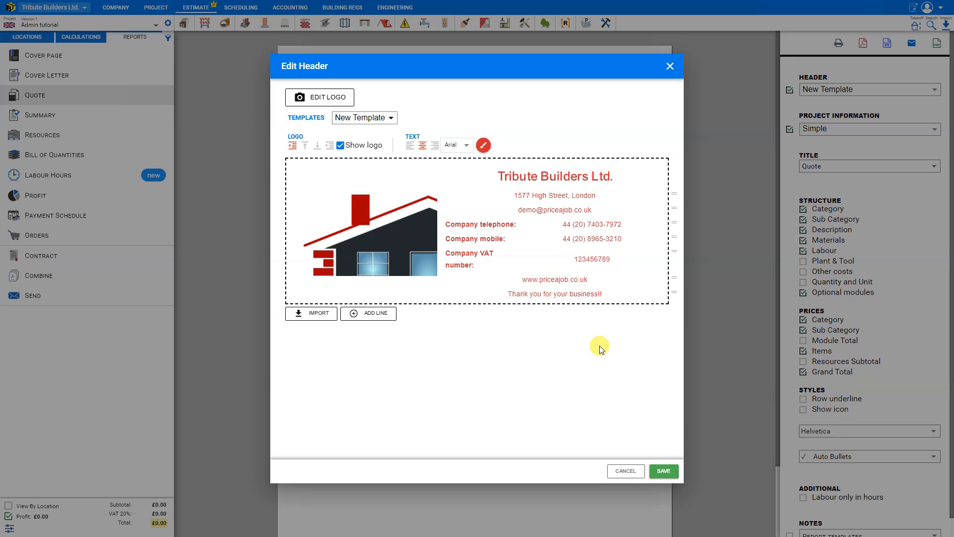
# Step: Save the header as a new template named "Style Template"
pyautogui.click(664, 472)
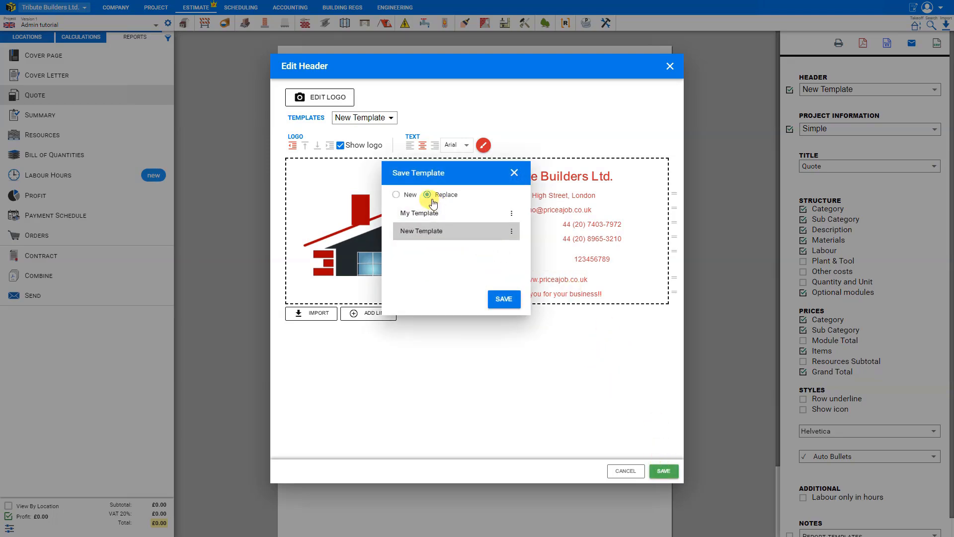
pyautogui.click(396, 195)
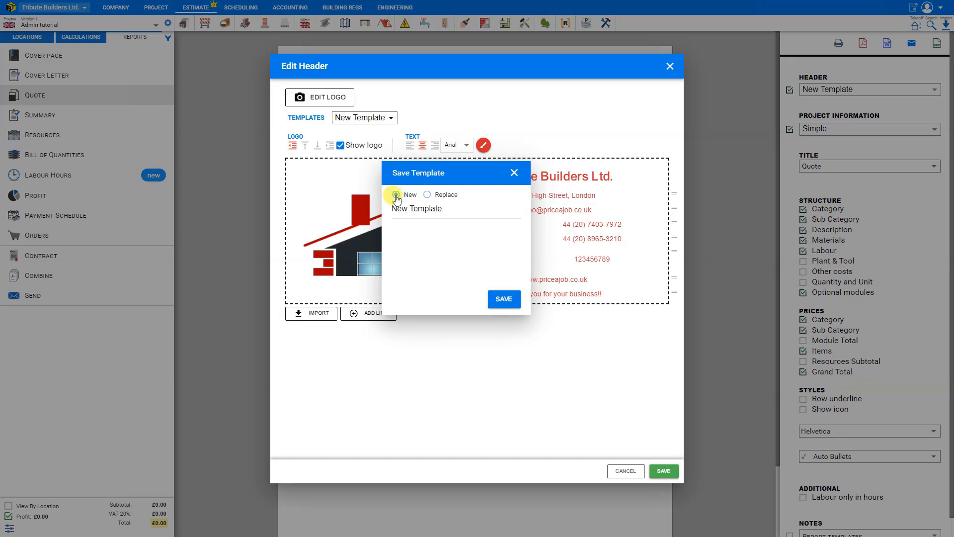
pyautogui.doubleClick(399, 209)
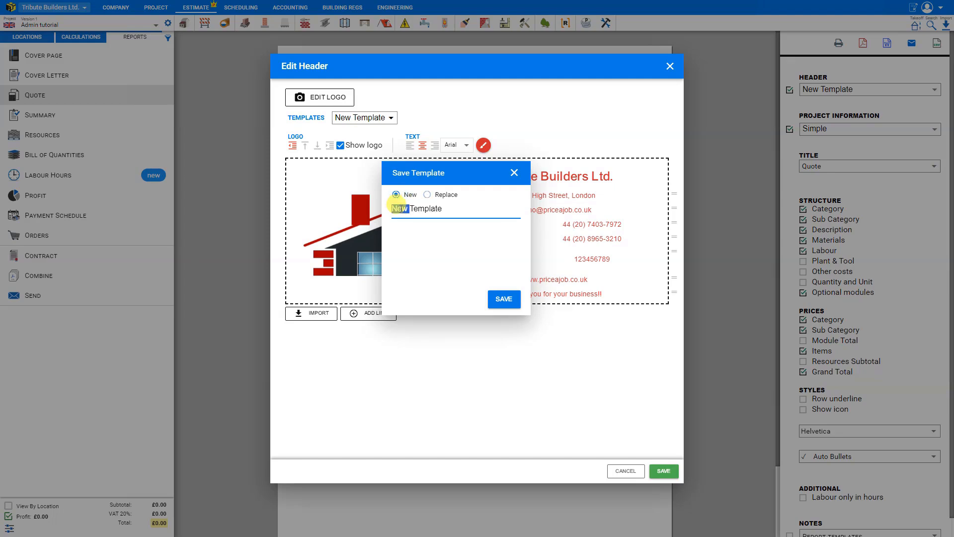
pyautogui.write('Style')
pyautogui.click(503, 299)
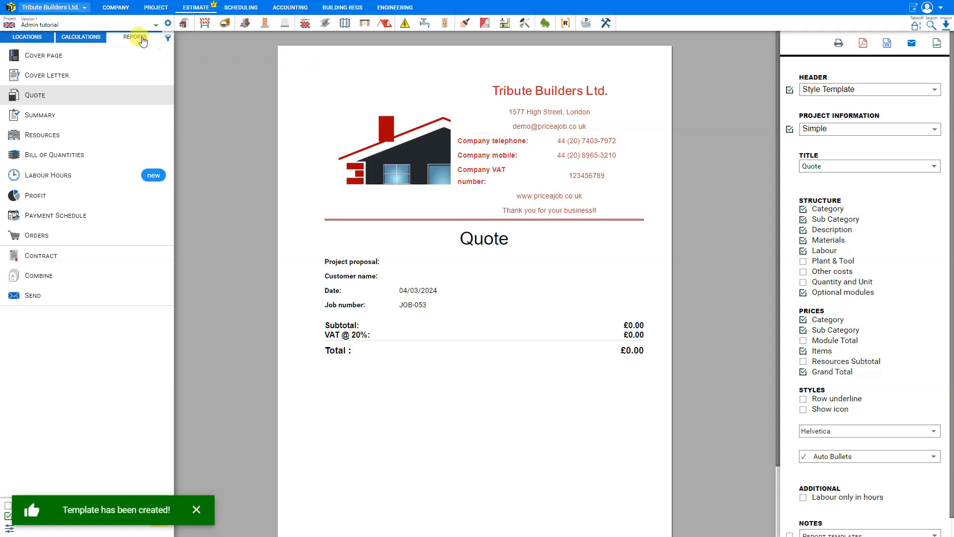
# Step: Preview the quote with the Logo on Left, Logo on Right, Center and My Template headers, and return to Style Template
pyautogui.click(853, 92)
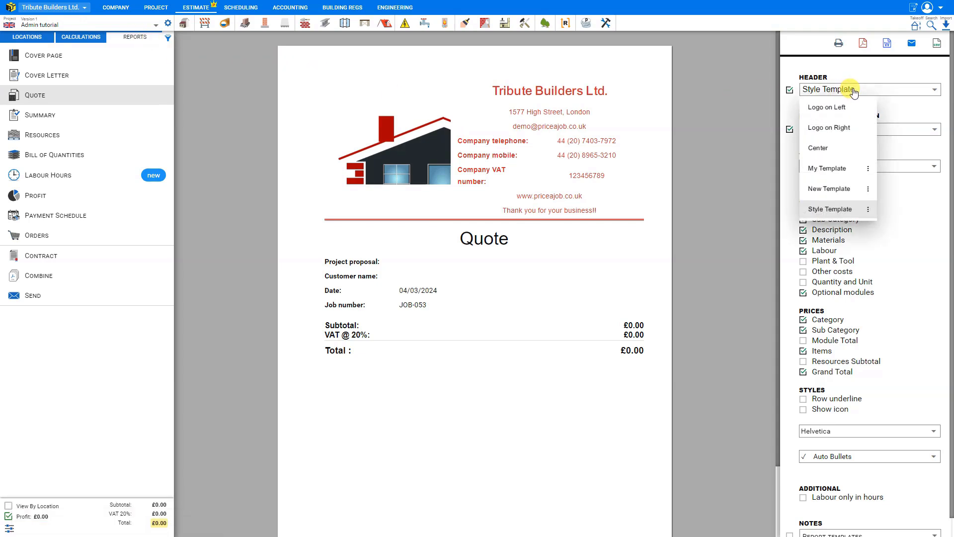
pyautogui.click(838, 107)
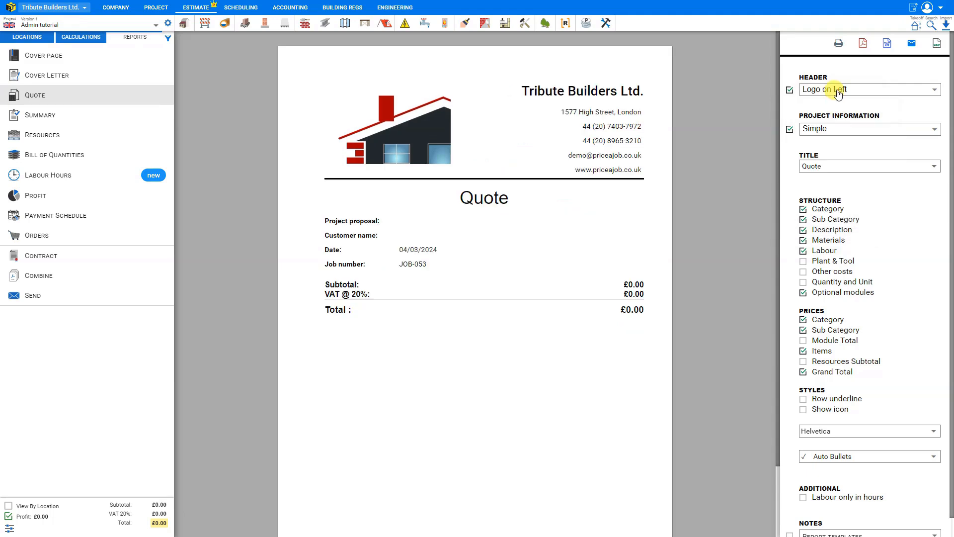
pyautogui.click(837, 94)
pyautogui.click(836, 106)
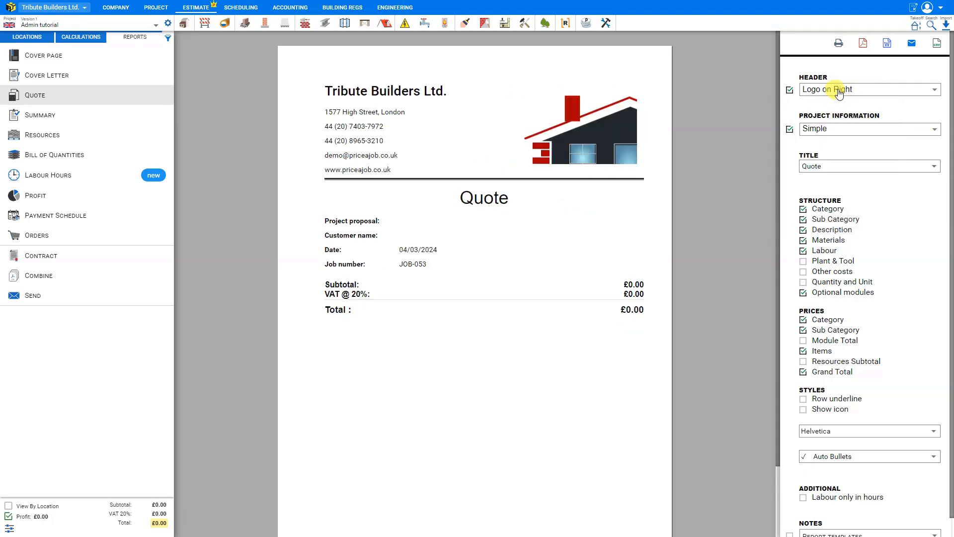
pyautogui.click(839, 93)
pyautogui.click(834, 146)
pyautogui.click(836, 95)
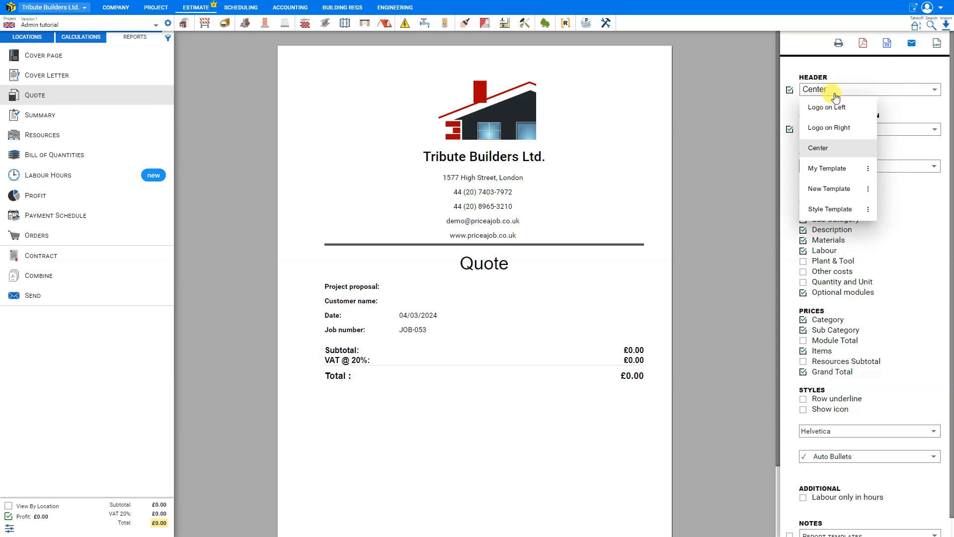
pyautogui.click(833, 169)
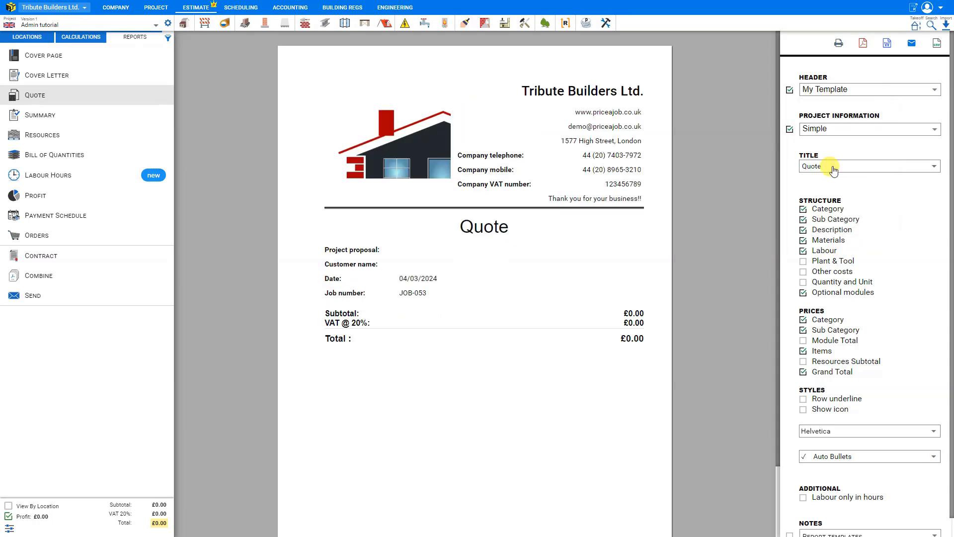
pyautogui.click(837, 92)
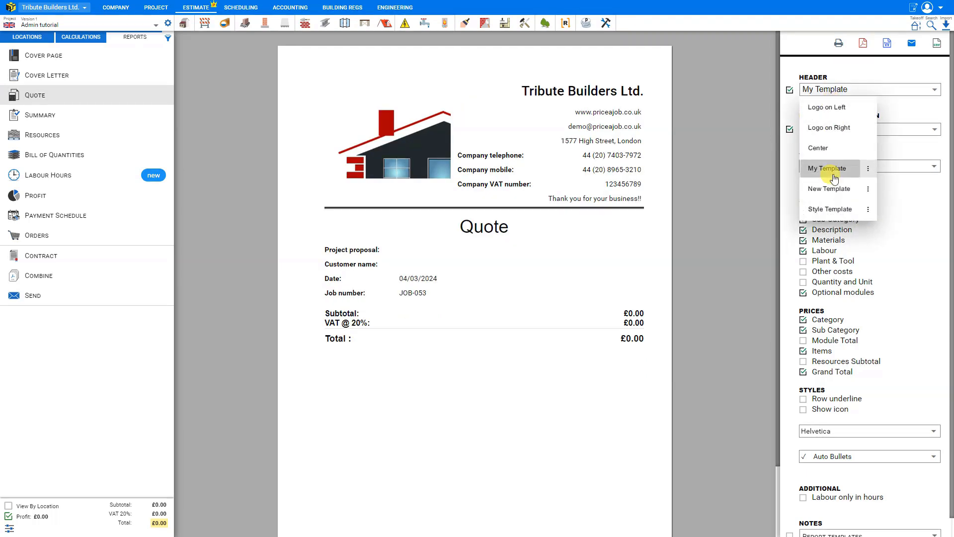
pyautogui.click(830, 211)
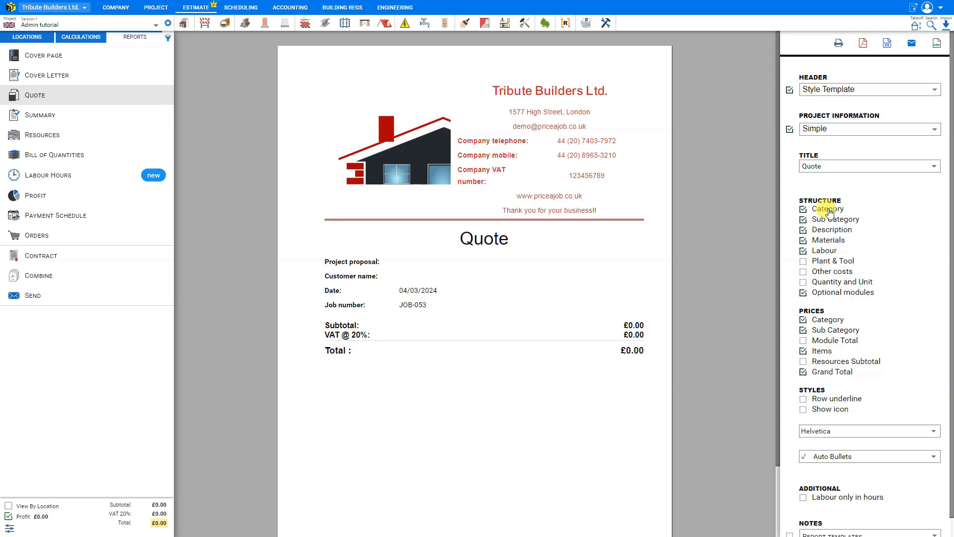
# Step: Extend the header logo's crop area up and down to cover the whole image, and save the header by replacing Style Template
pyautogui.moveTo(553, 145)
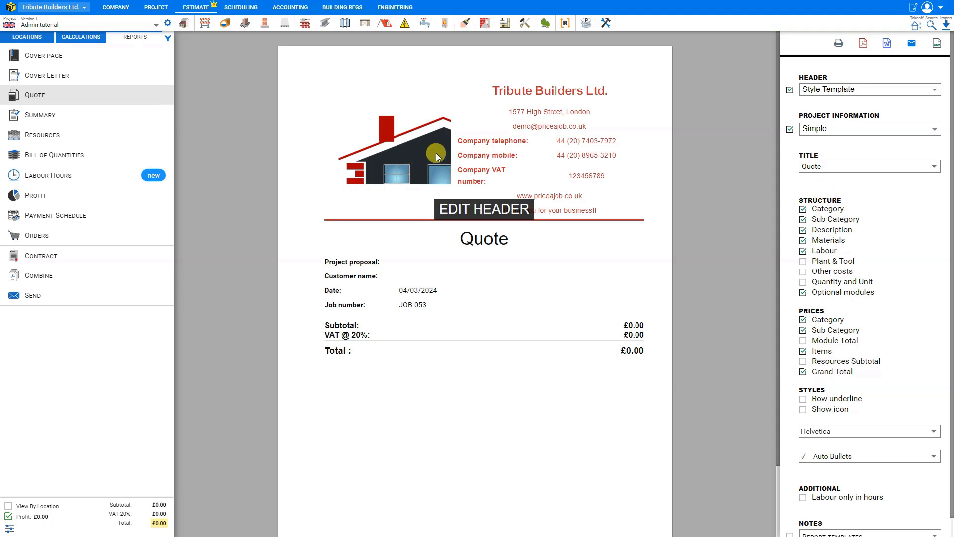
pyautogui.click(488, 211)
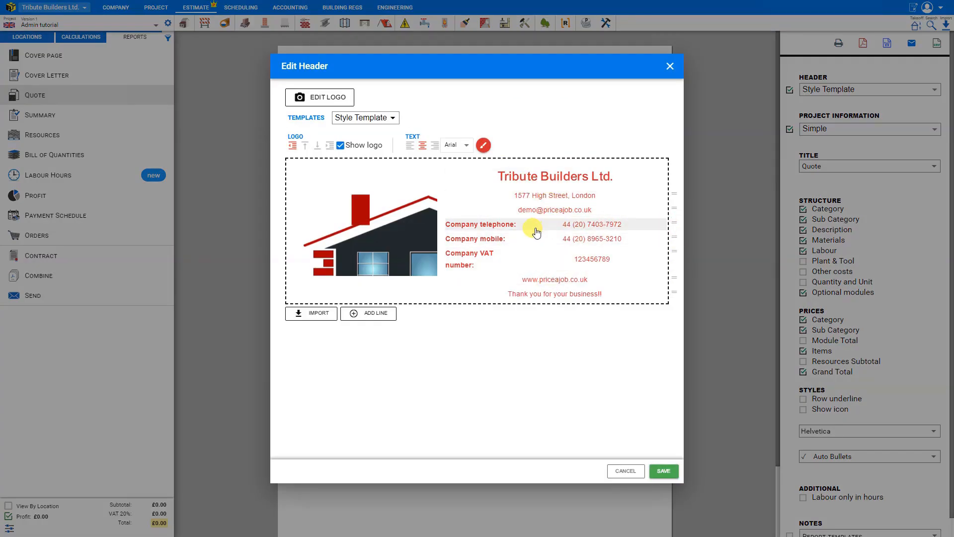
pyautogui.click(318, 95)
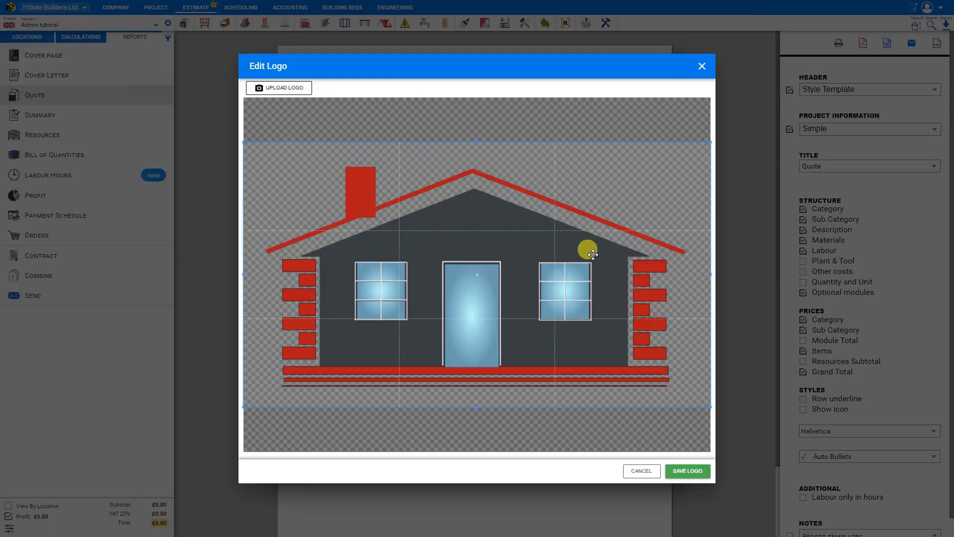
pyautogui.moveTo(477, 142); pyautogui.dragTo(478, 79)
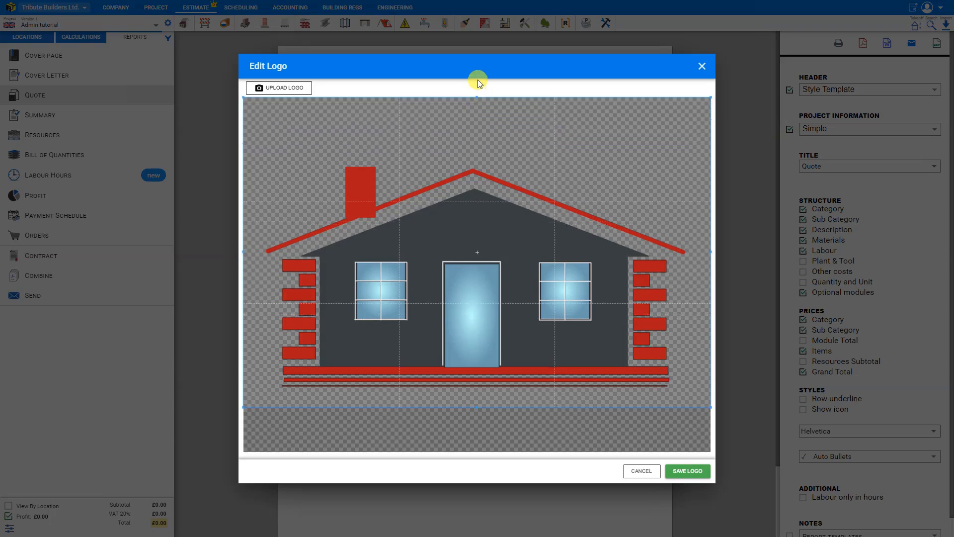
pyautogui.moveTo(481, 407); pyautogui.dragTo(472, 458)
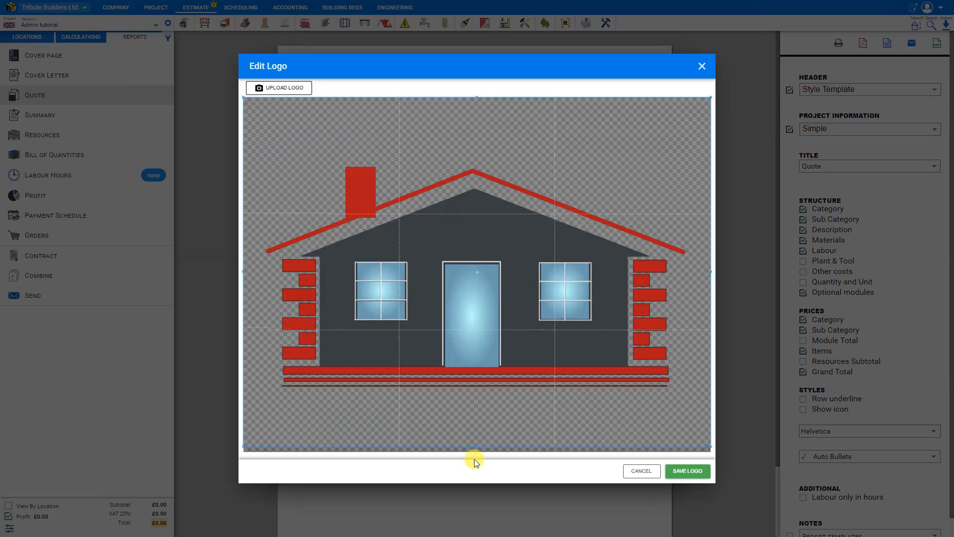
pyautogui.click(684, 476)
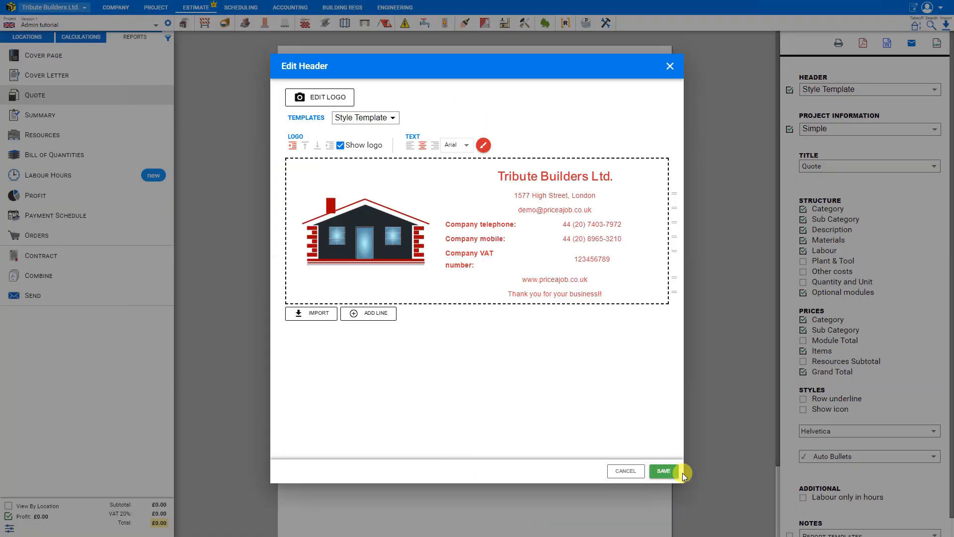
pyautogui.click(665, 471)
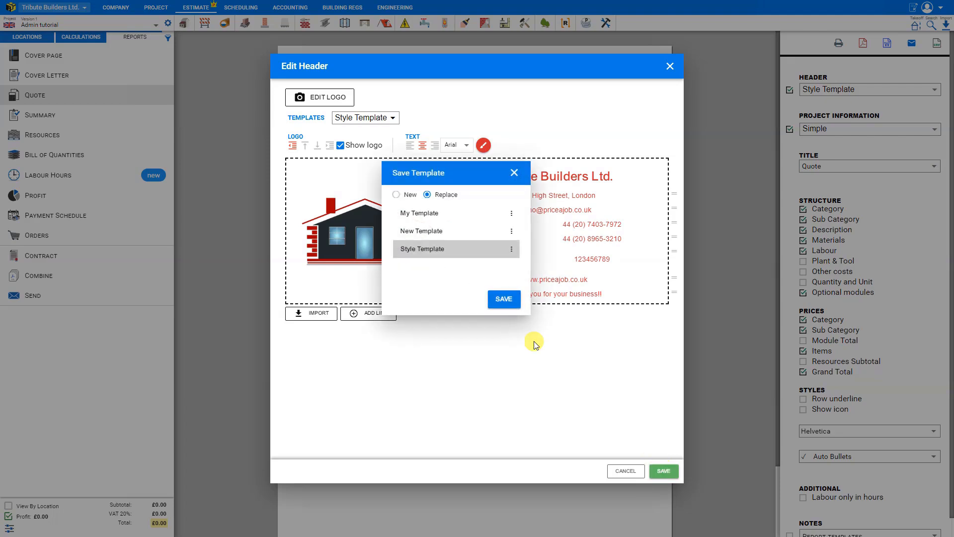
pyautogui.click(503, 300)
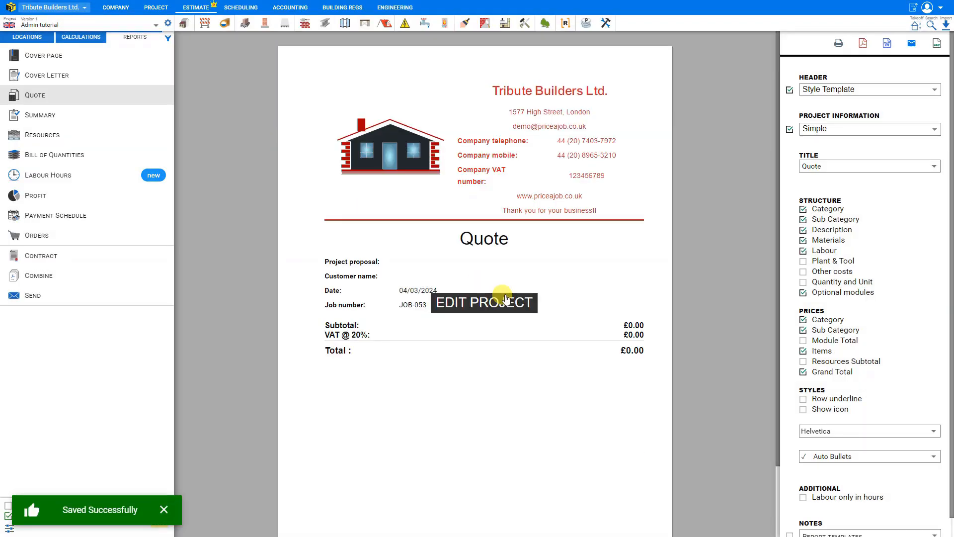
# Step: Preview the quote with the Logo on Left, Logo on Right and Center headers, and return to Style Template
pyautogui.click(865, 91)
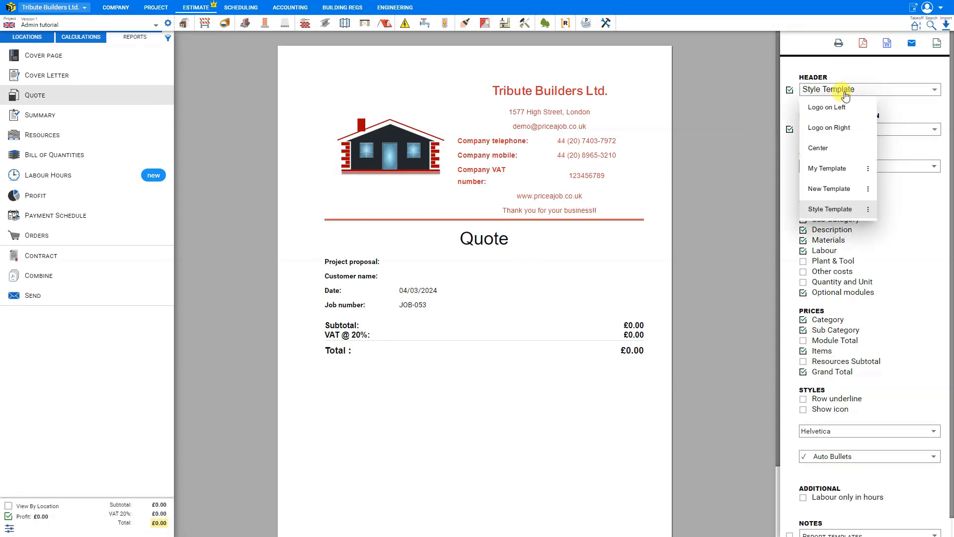
pyautogui.click(824, 107)
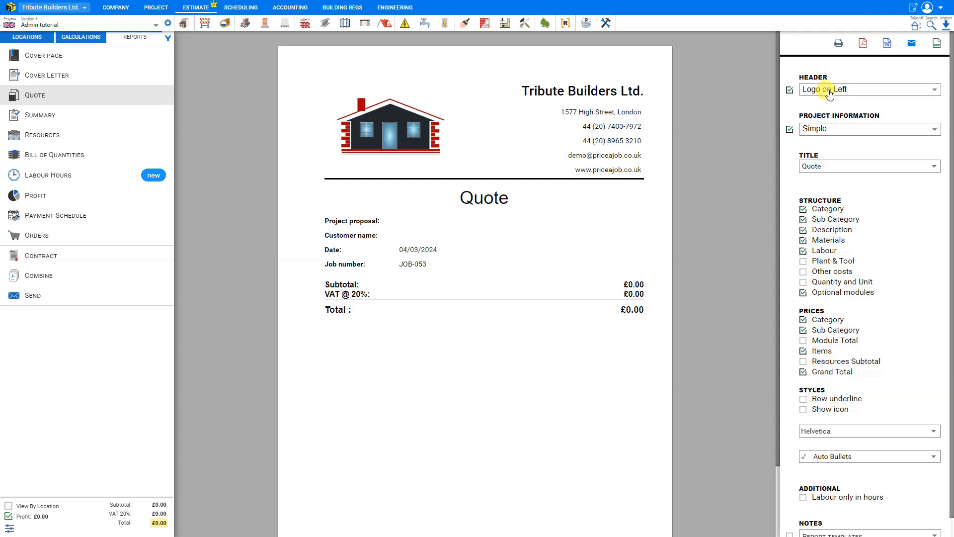
pyautogui.click(825, 90)
pyautogui.click(824, 128)
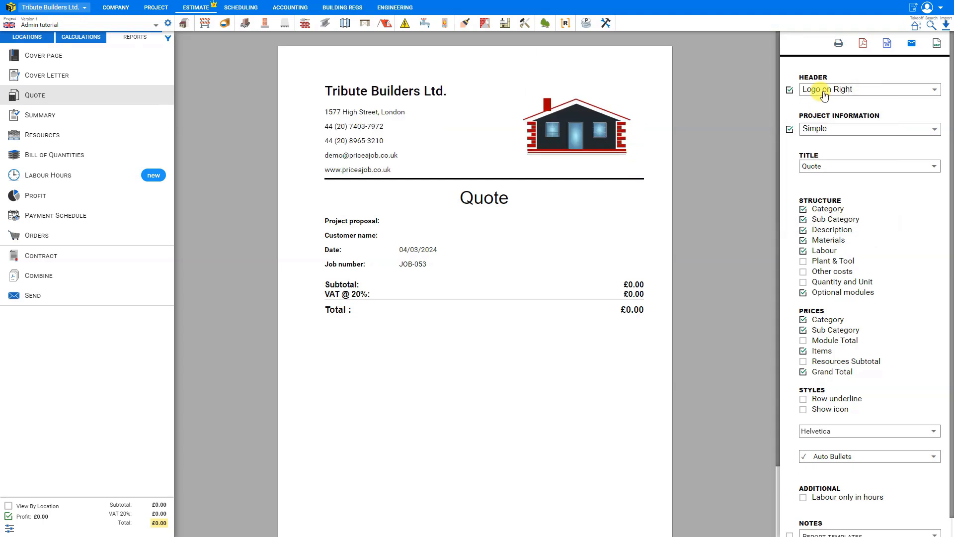
pyautogui.click(827, 89)
pyautogui.click(819, 148)
pyautogui.click(820, 91)
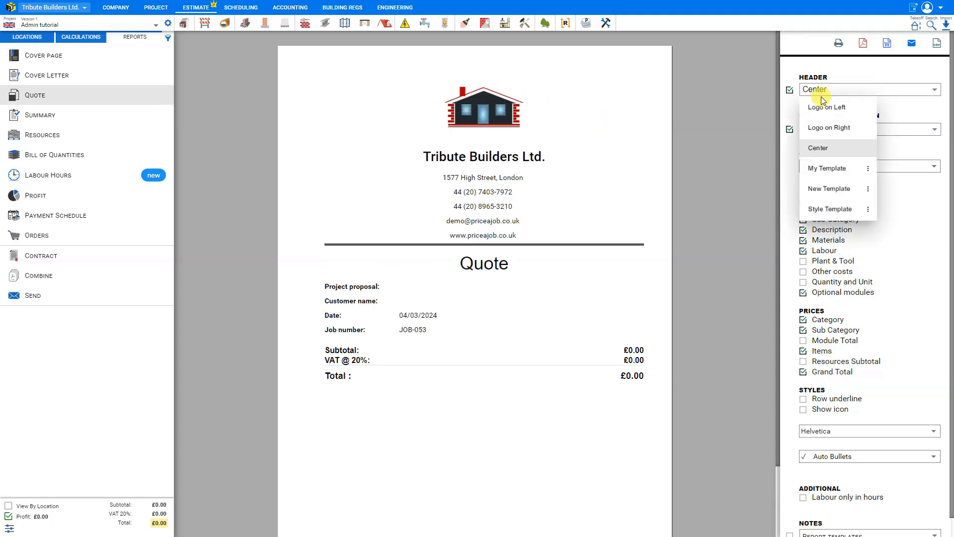
pyautogui.click(813, 210)
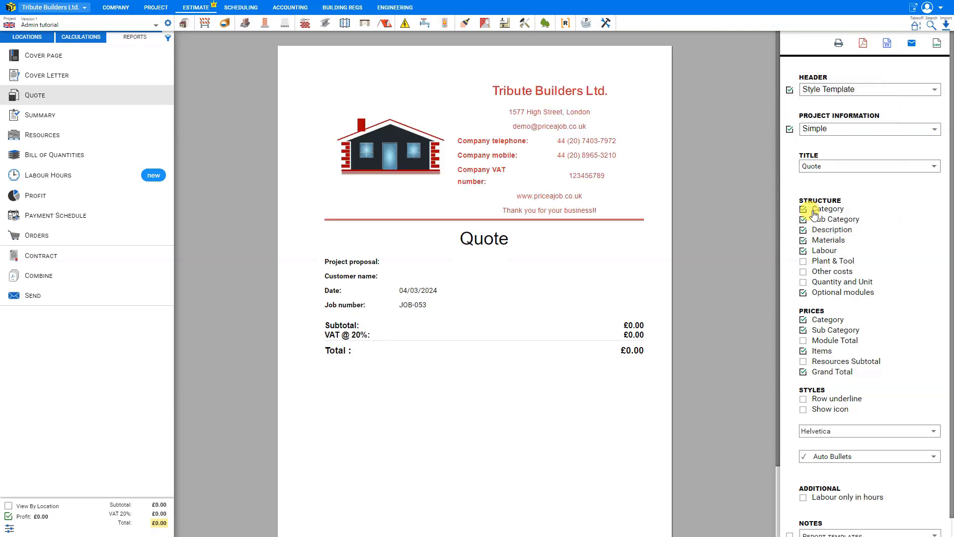
# Step: Open the quote's project information for editing, compare the Detailed, Simple and Quote templates, and choose Detailed
pyautogui.click(485, 306)
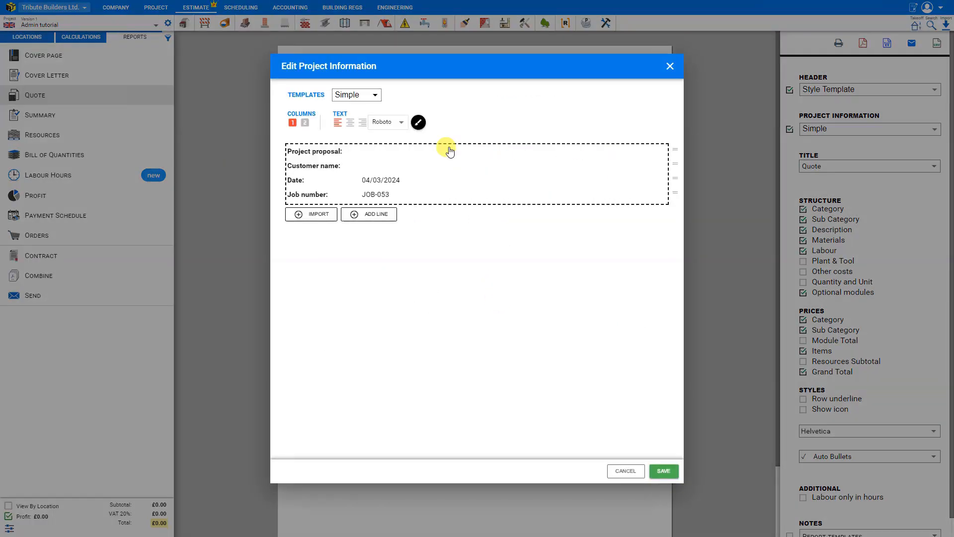
pyautogui.click(377, 98)
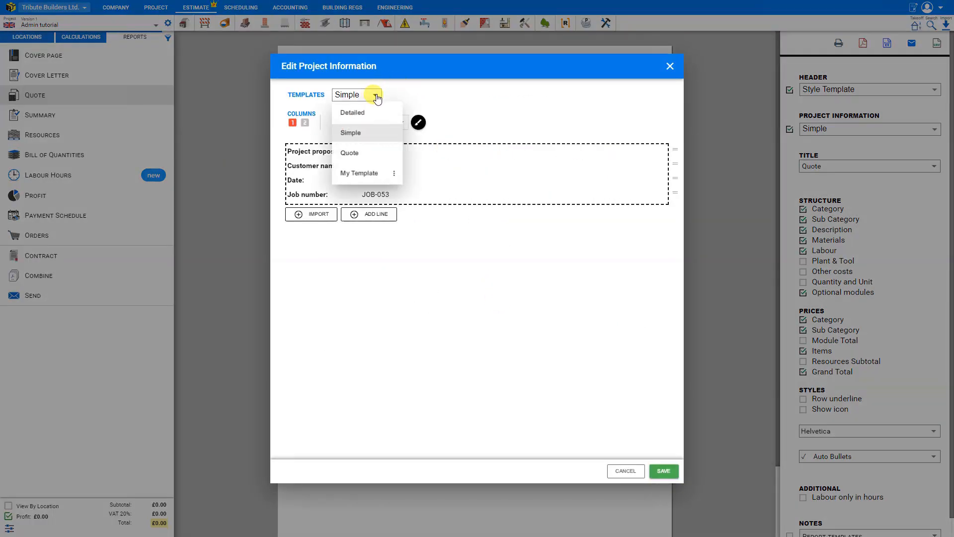
pyautogui.click(362, 112)
pyautogui.click(369, 95)
pyautogui.click(351, 130)
pyautogui.click(372, 96)
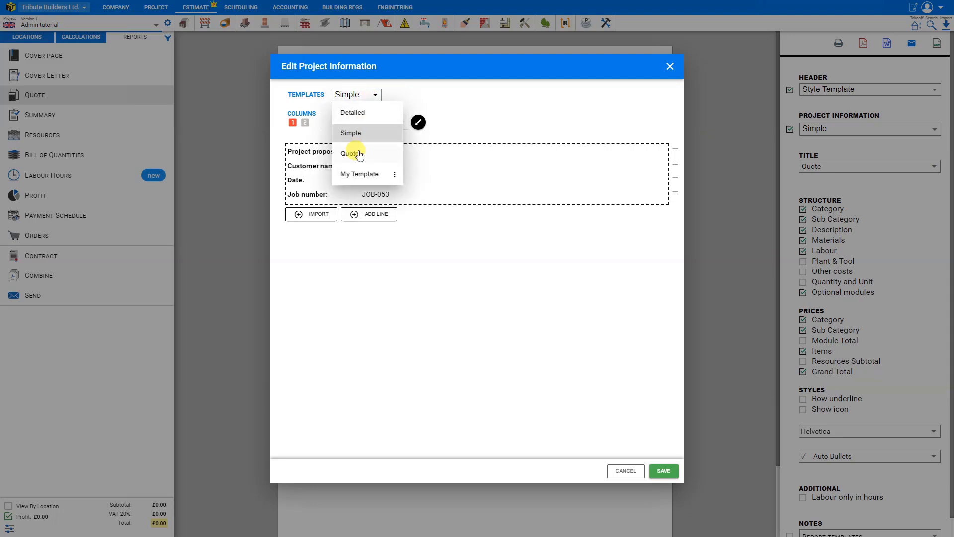
pyautogui.click(351, 154)
pyautogui.click(368, 94)
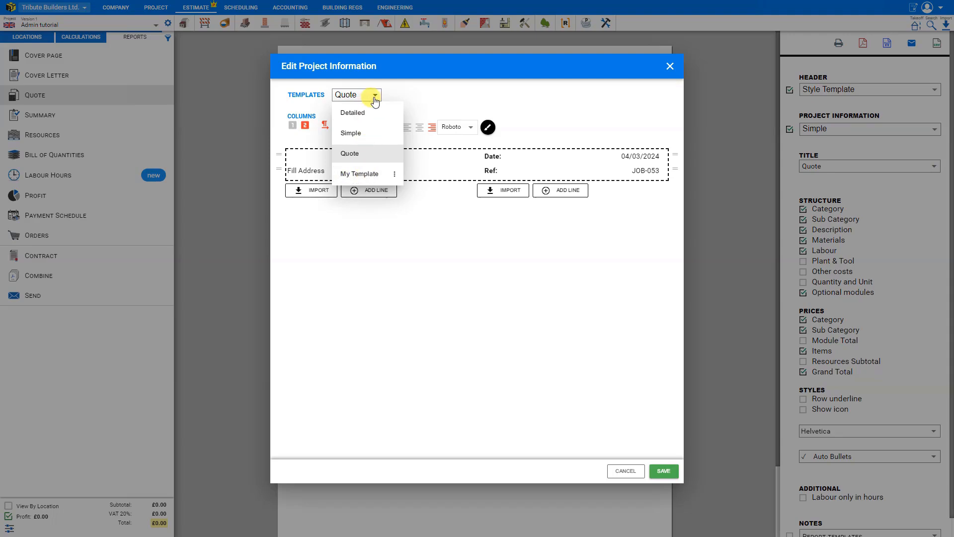
pyautogui.click(367, 112)
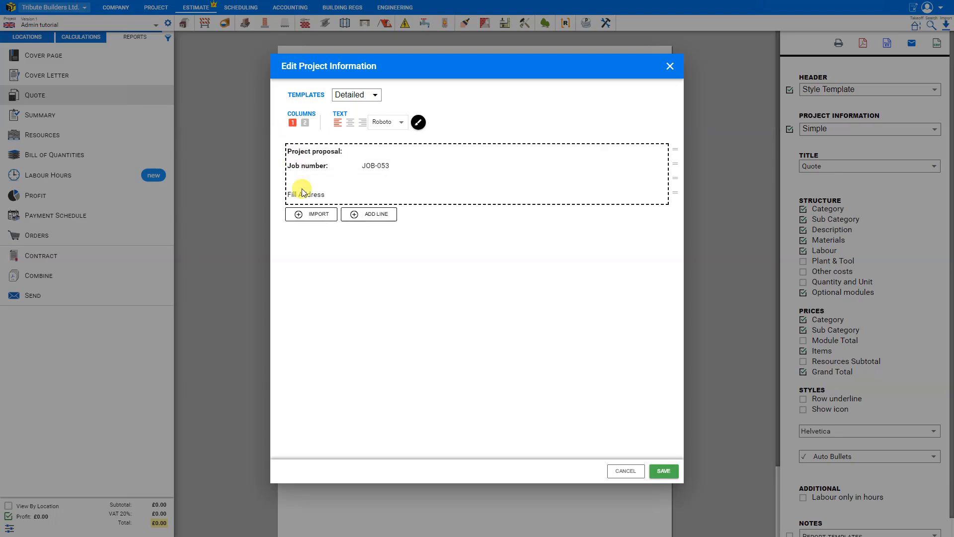
# Step: Switch the project information to two columns, trying the text alignments and leaving both columns right-aligned
pyautogui.click(307, 123)
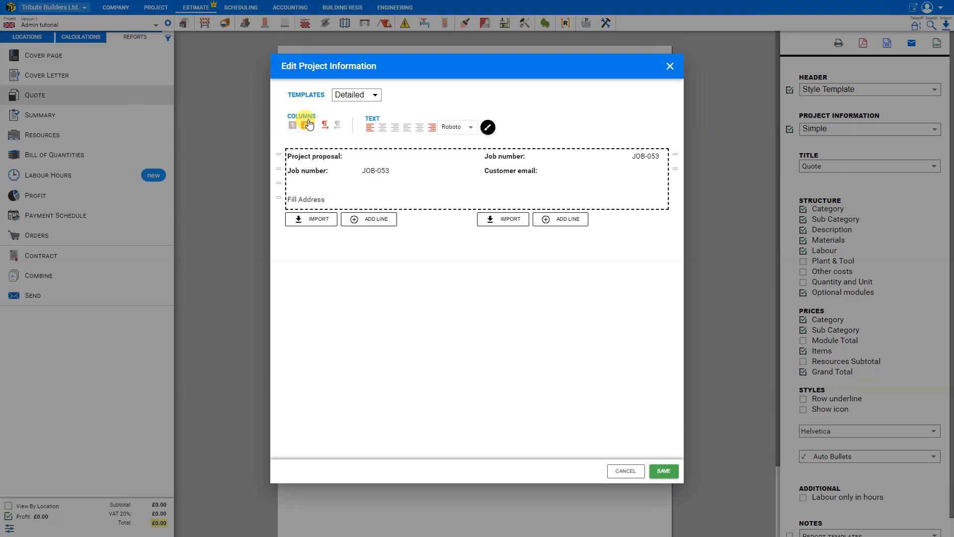
pyautogui.click(382, 131)
pyautogui.click(395, 130)
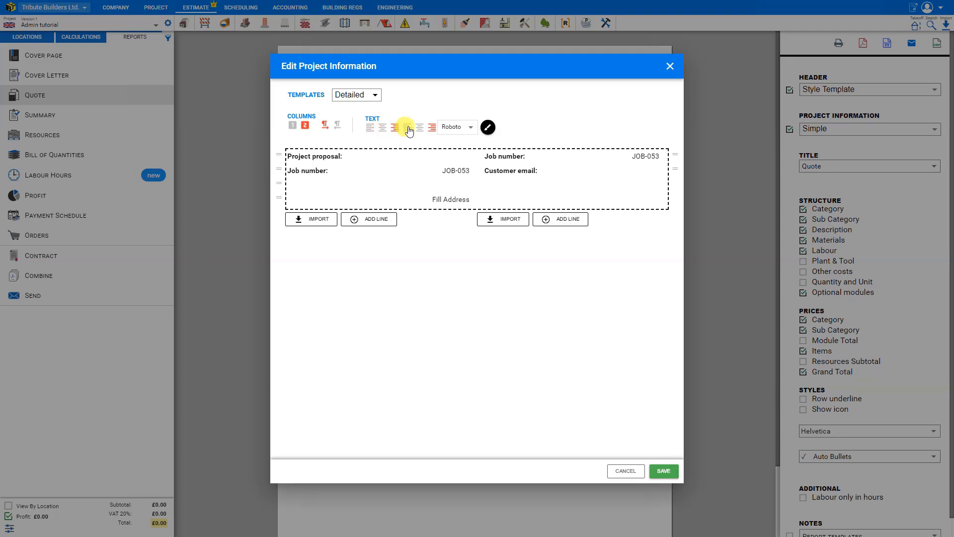
pyautogui.click(409, 130)
pyautogui.click(419, 130)
pyautogui.click(432, 129)
# Step: Try the Helvetica and Times new roman fonts on the project information text, and set the font to Arial
pyautogui.click(469, 128)
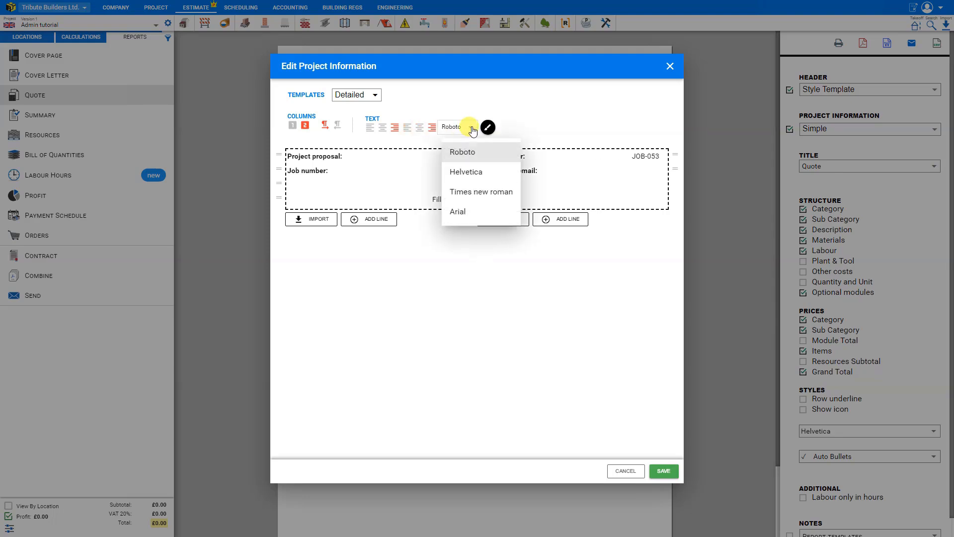
pyautogui.click(470, 174)
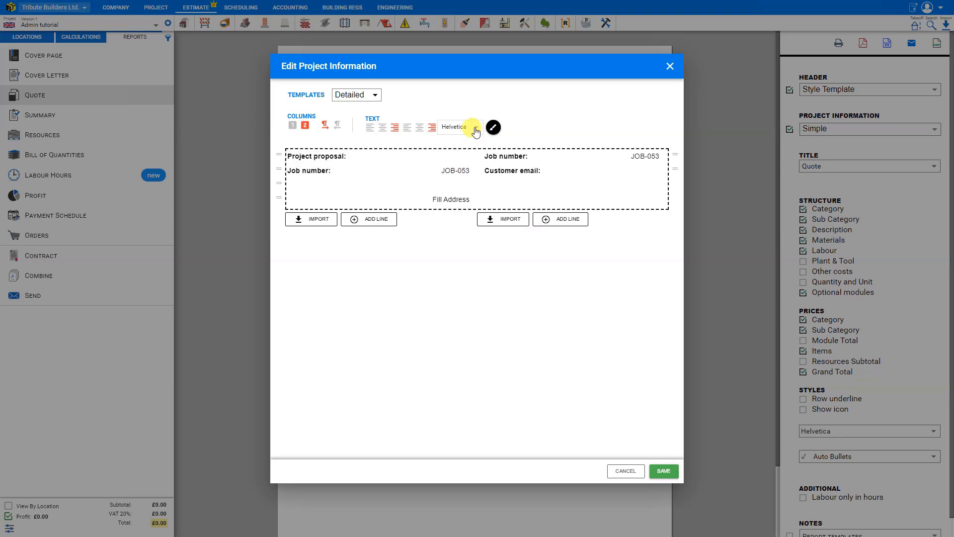
pyautogui.click(473, 128)
pyautogui.click(472, 192)
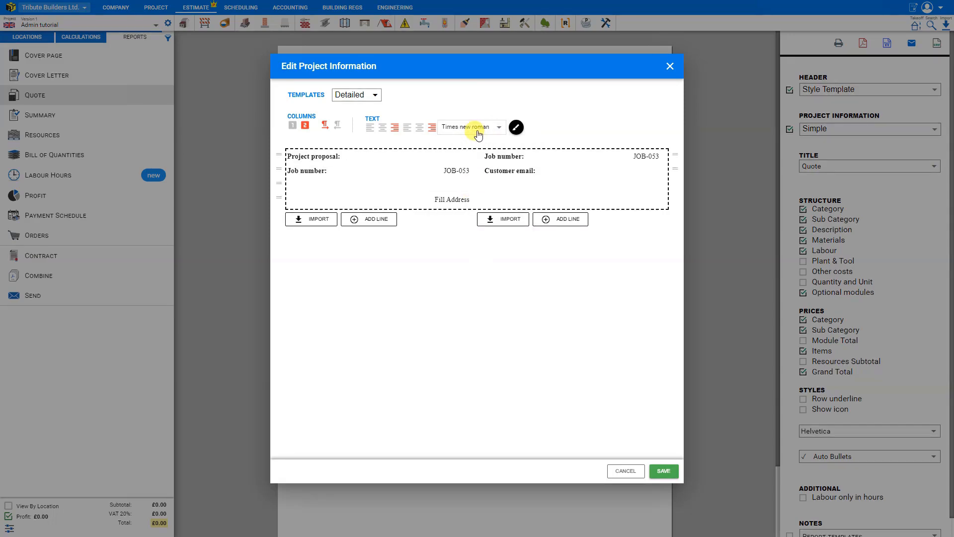
pyautogui.click(476, 128)
pyautogui.click(469, 212)
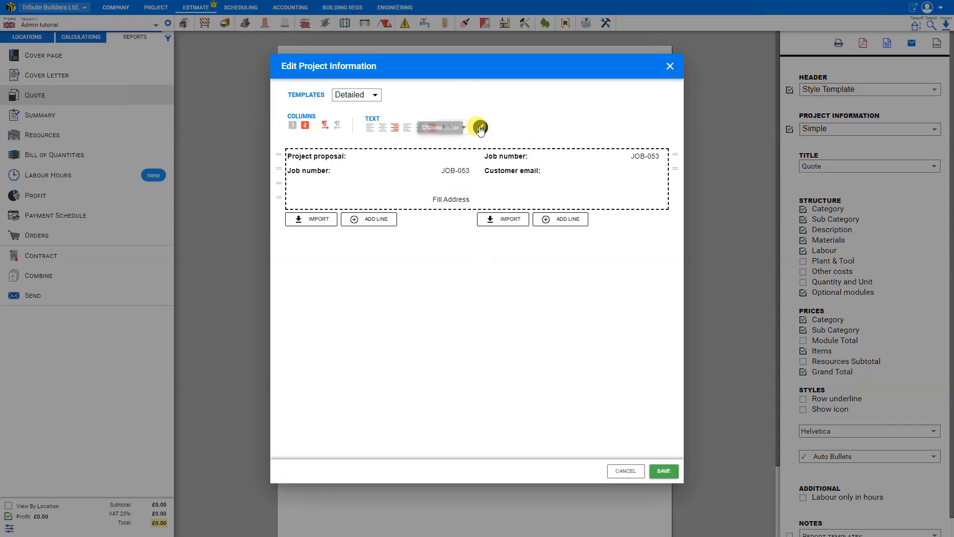
# Step: Preview the project information text in blue and purple, and set its colour back to black
pyautogui.click(480, 128)
pyautogui.click(484, 148)
pyautogui.click(480, 127)
pyautogui.click(510, 176)
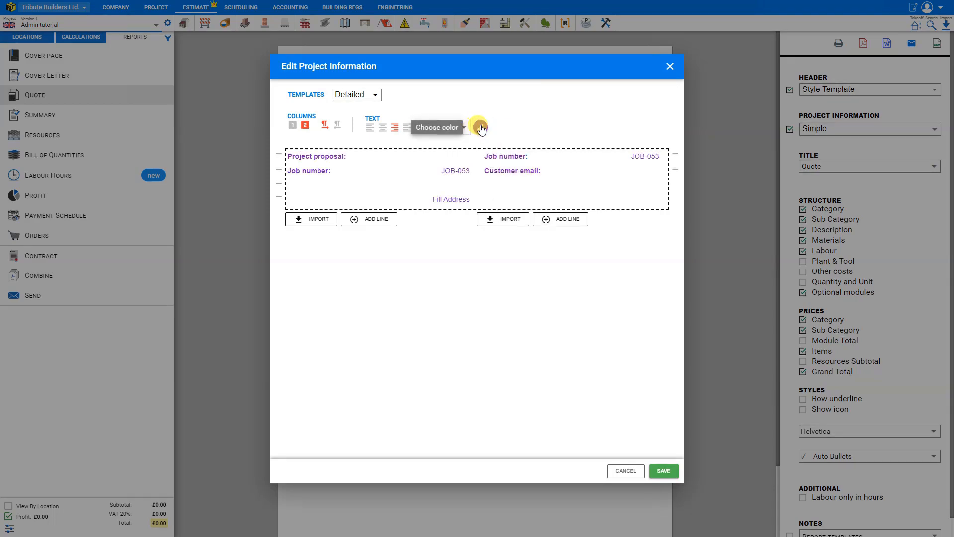
pyautogui.click(480, 128)
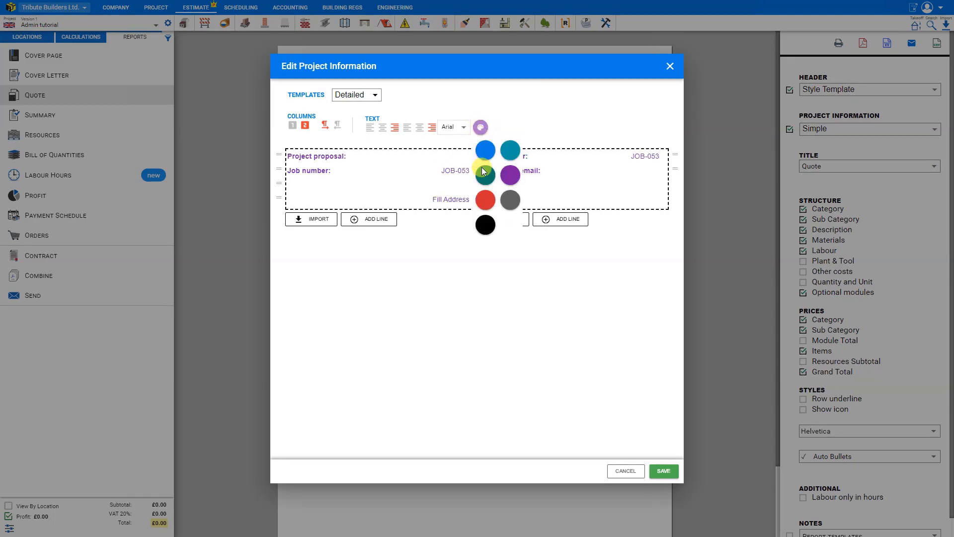
pyautogui.click(486, 226)
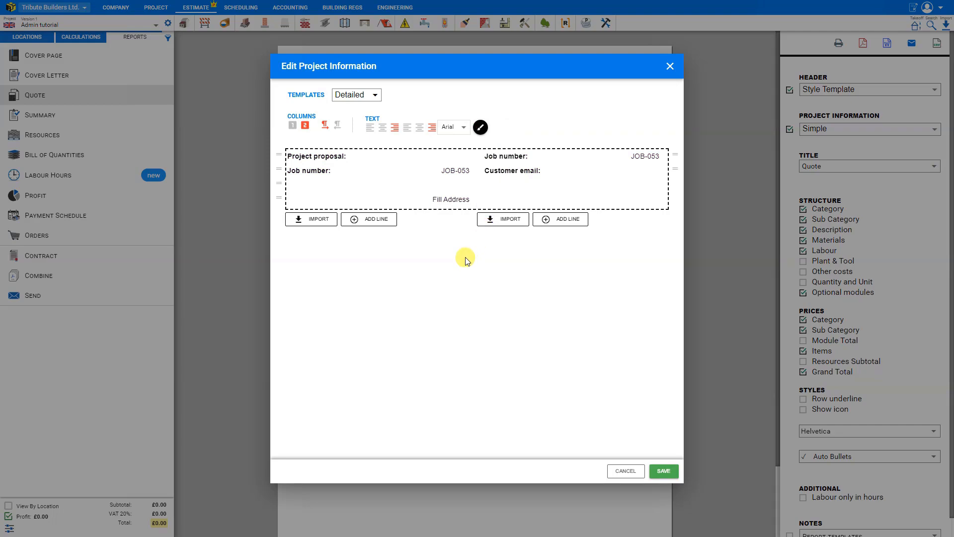
# Step: Add a line reading "As discussed" to the left column and one reading "Please notify of changes in writing" to the right column
pyautogui.click(376, 224)
pyautogui.click(575, 234)
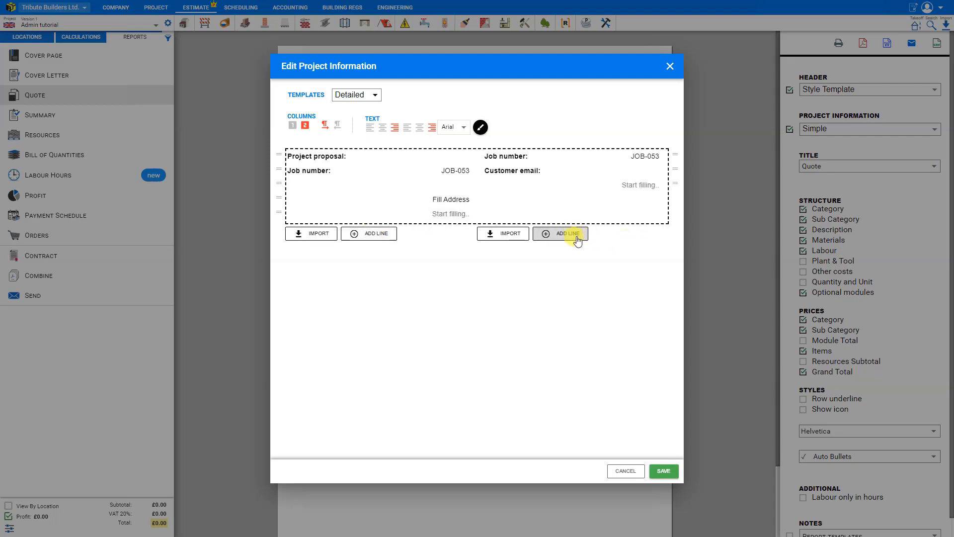
pyautogui.click(437, 214)
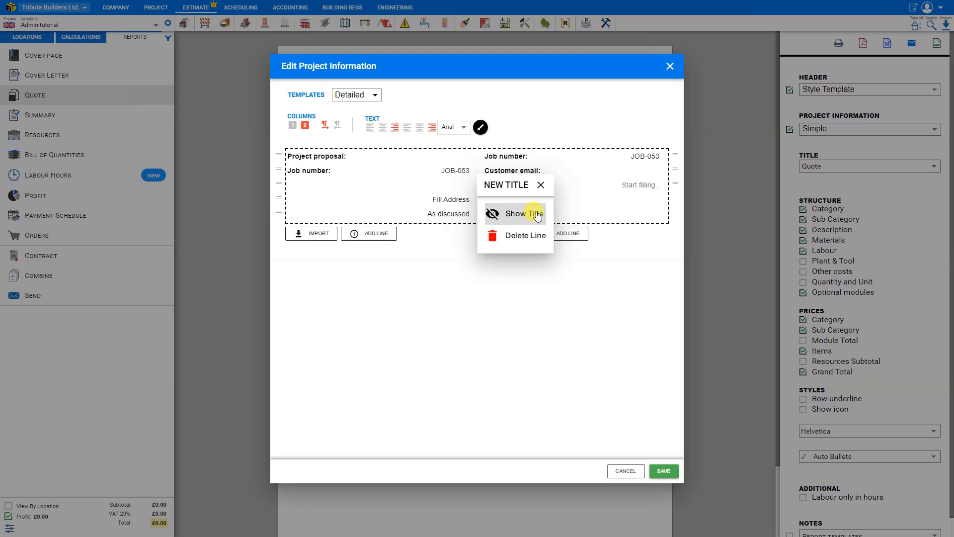
pyautogui.click(629, 185)
pyautogui.write('Please notify of changes in writing')
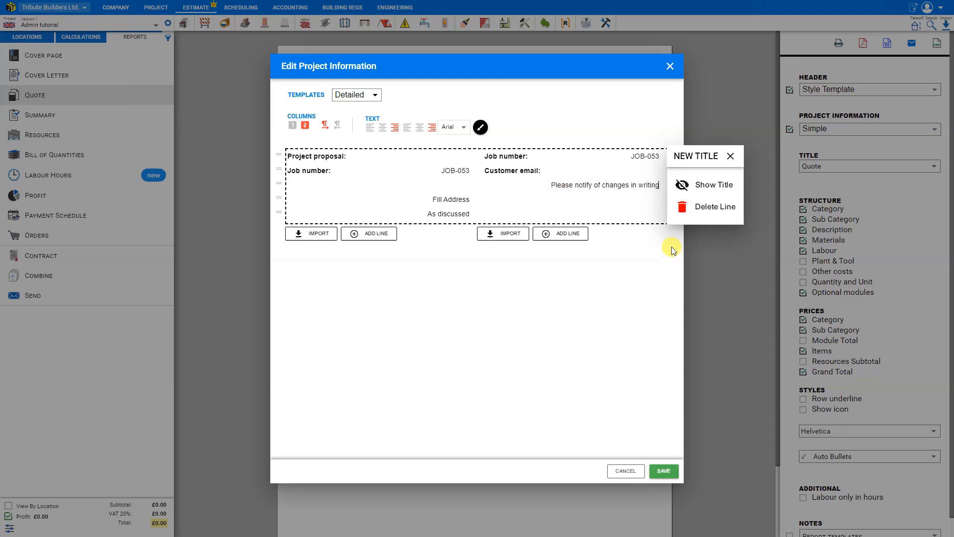
pyautogui.click(667, 255)
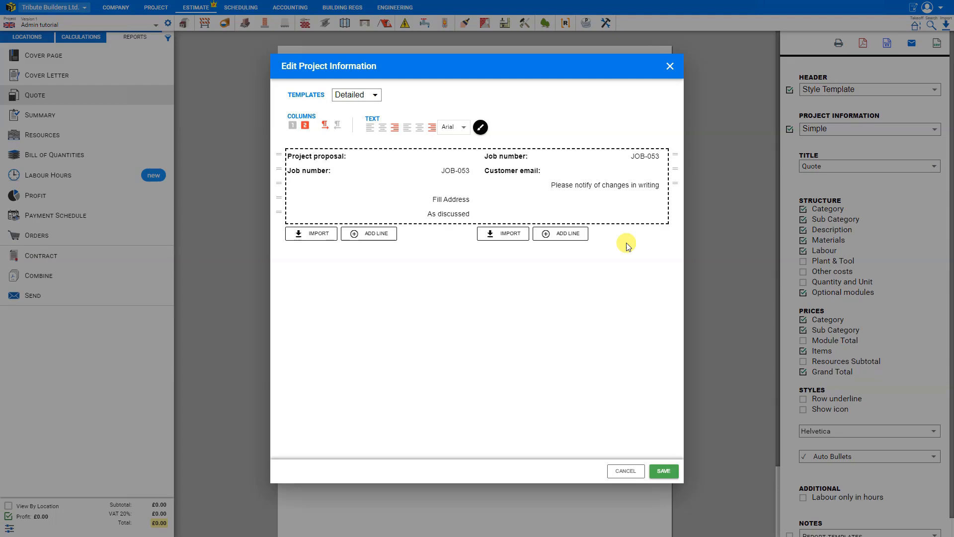
# Step: Look through the variable categories, and import the project version's job number into the left column and its date into the right column
pyautogui.click(316, 236)
pyautogui.click(314, 238)
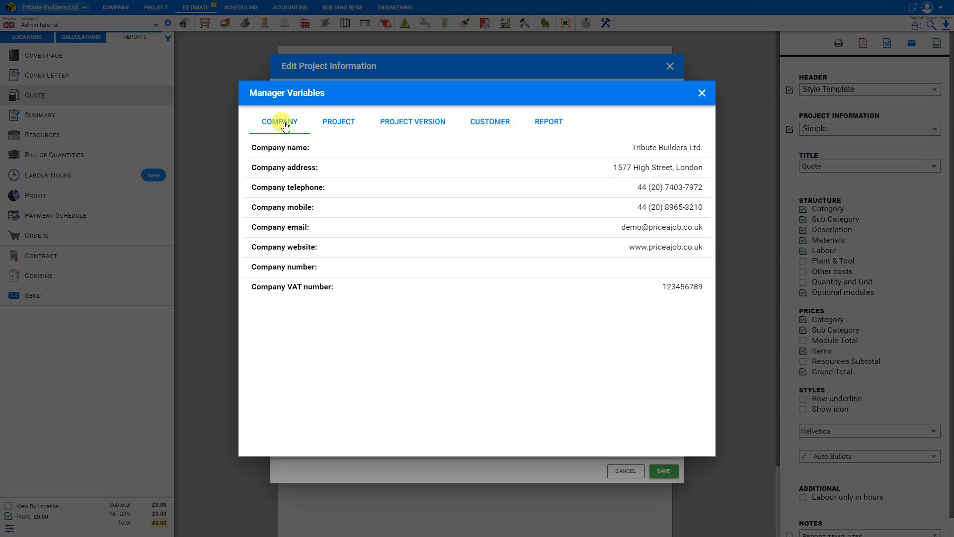
pyautogui.click(332, 125)
pyautogui.click(419, 124)
pyautogui.click(484, 124)
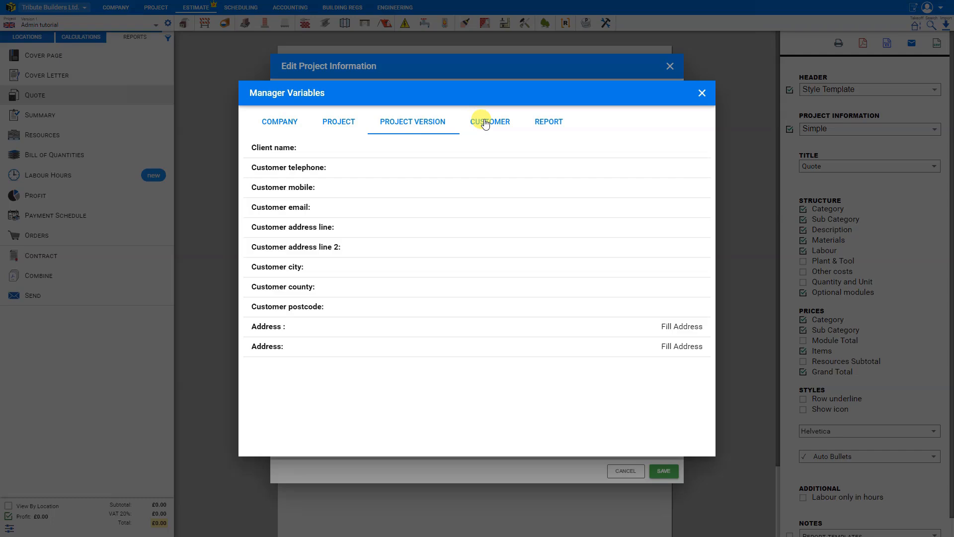
pyautogui.click(541, 123)
pyautogui.click(403, 125)
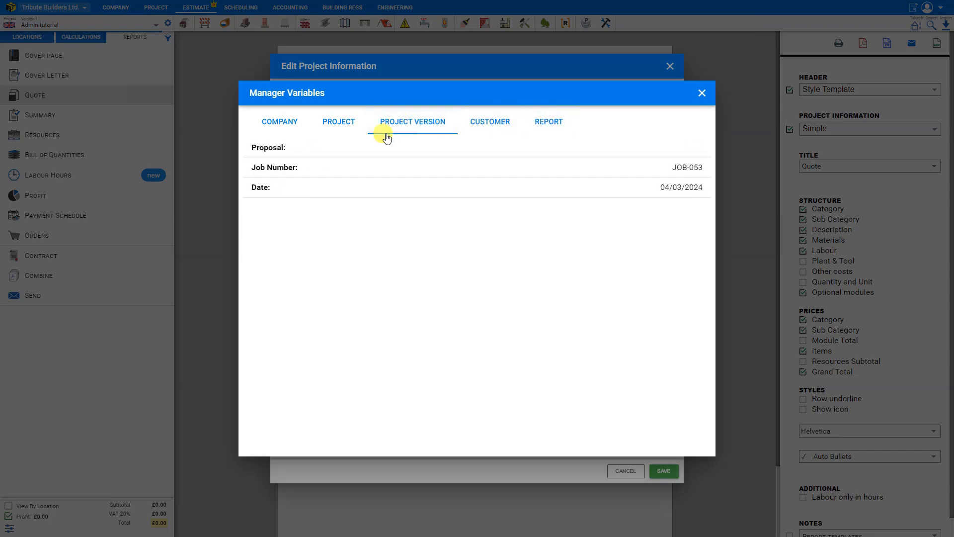
pyautogui.click(428, 174)
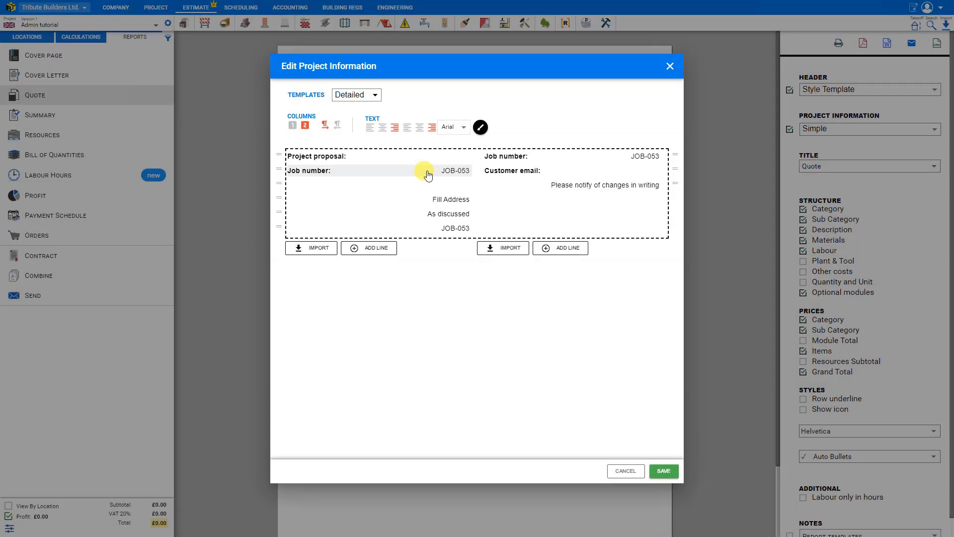
pyautogui.click(509, 249)
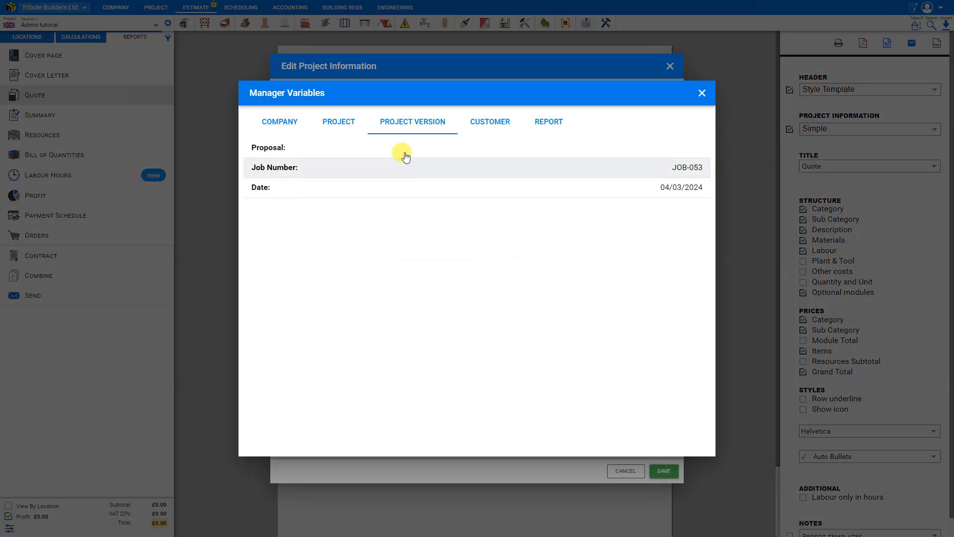
pyautogui.click(468, 188)
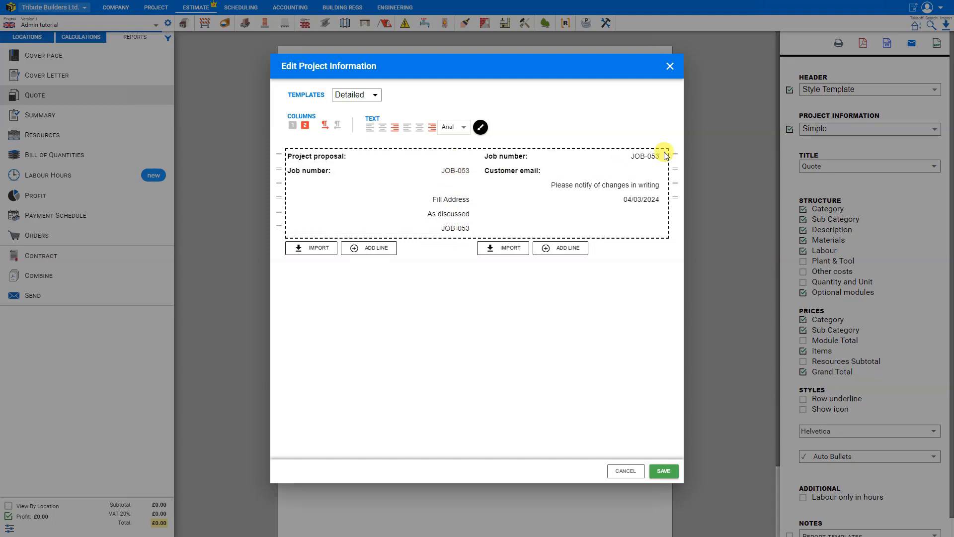
# Step: Delete the left column's last job number line and the right column's job number line, and move the date to the right column's top
pyautogui.click(458, 233)
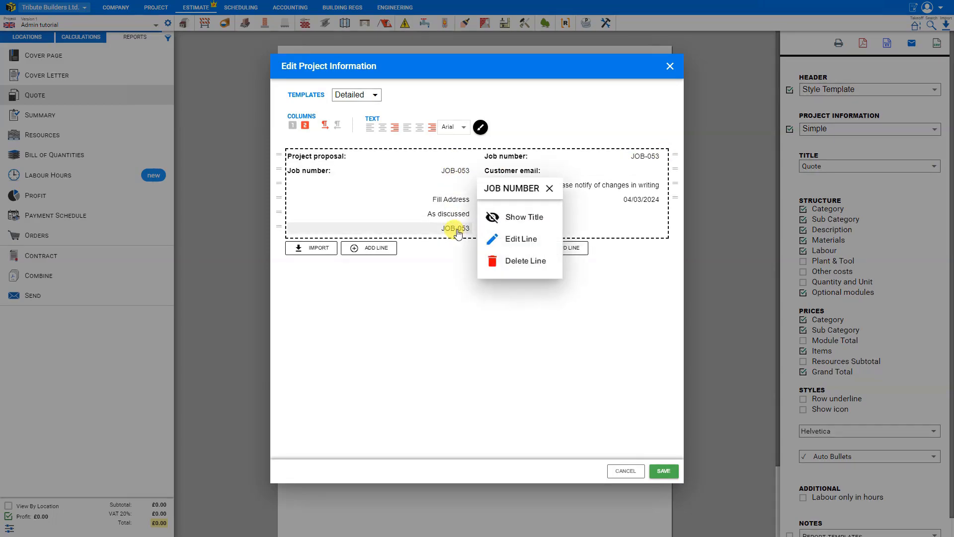
pyautogui.click(521, 262)
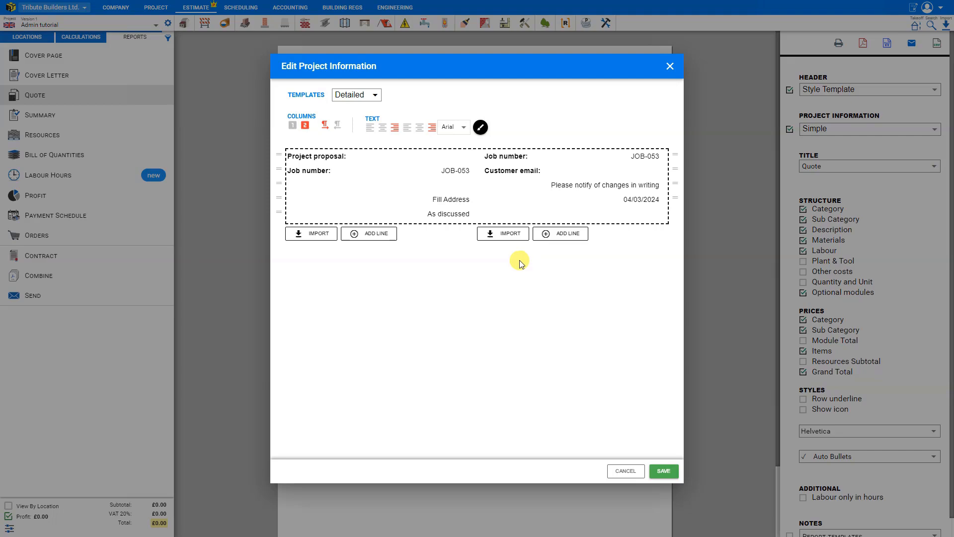
pyautogui.click(645, 158)
pyautogui.click(700, 188)
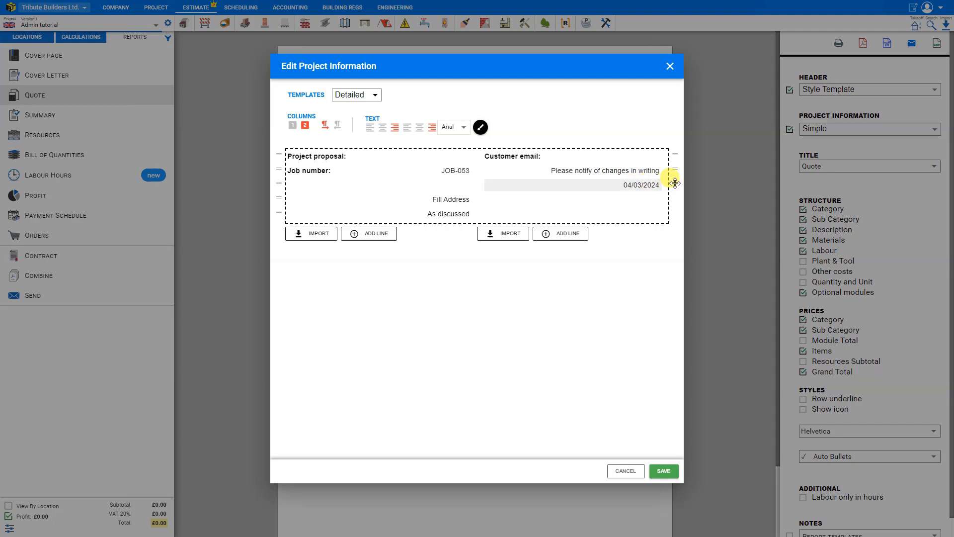
pyautogui.moveTo(674, 183); pyautogui.dragTo(656, 156)
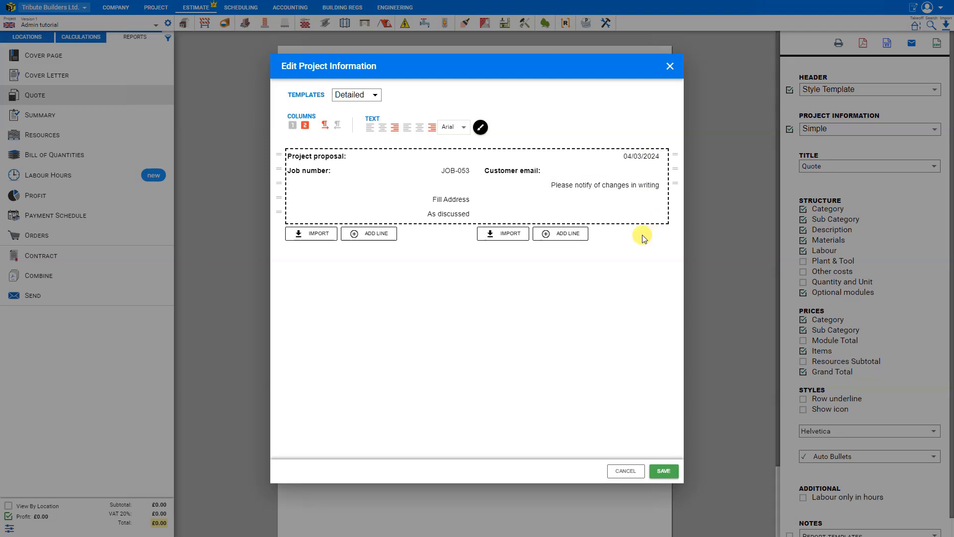
# Step: Save the edited project information layout as a new template named "Info Template"
pyautogui.click(664, 471)
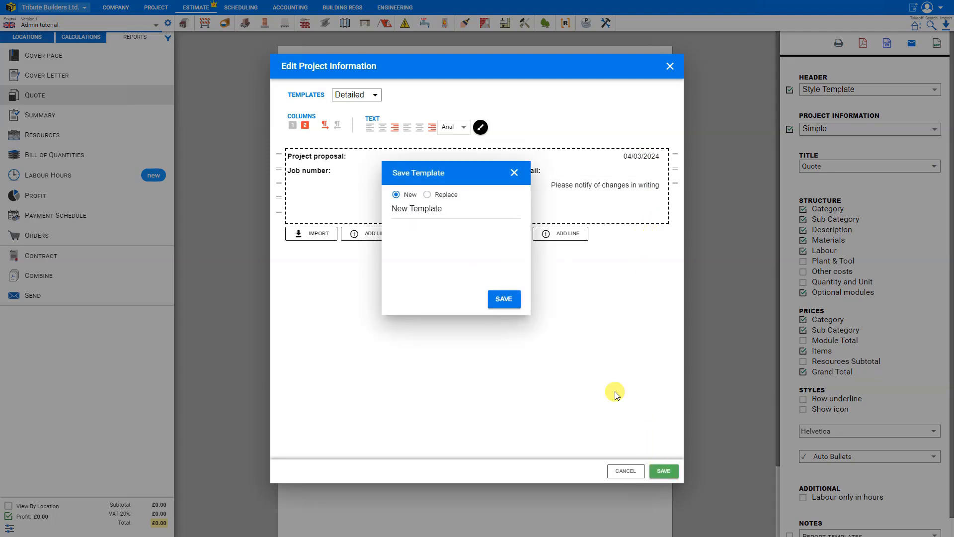
pyautogui.click(428, 194)
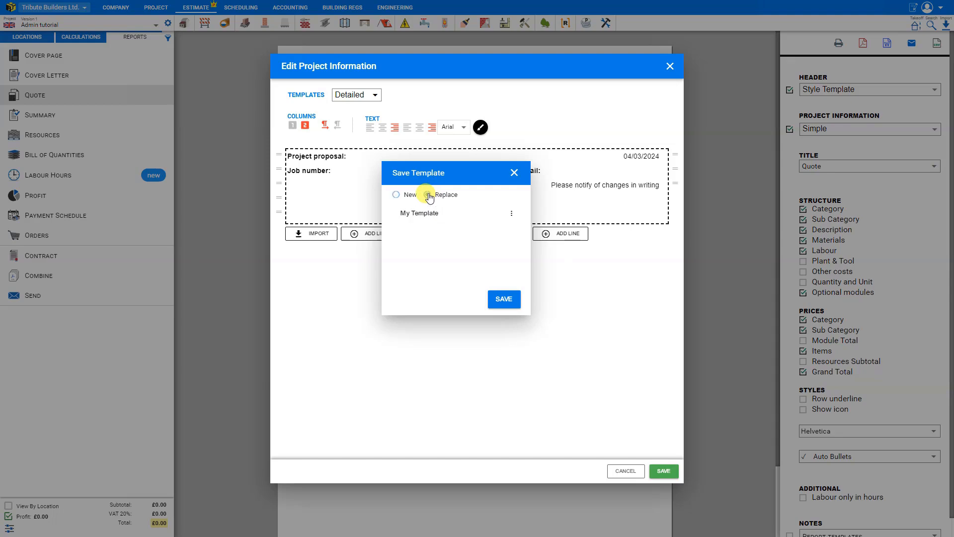
pyautogui.click(396, 196)
pyautogui.doubleClick(400, 209)
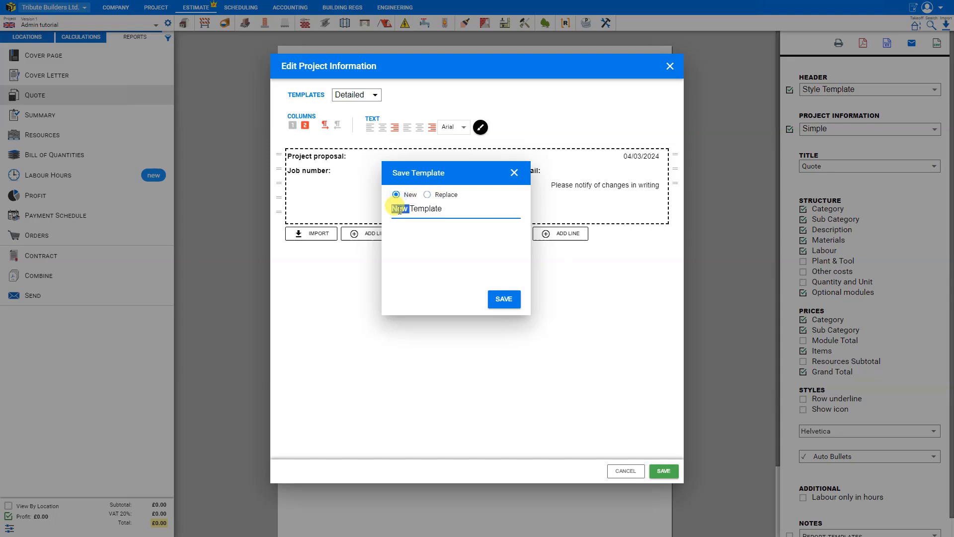
pyautogui.write('In')
pyautogui.click(504, 300)
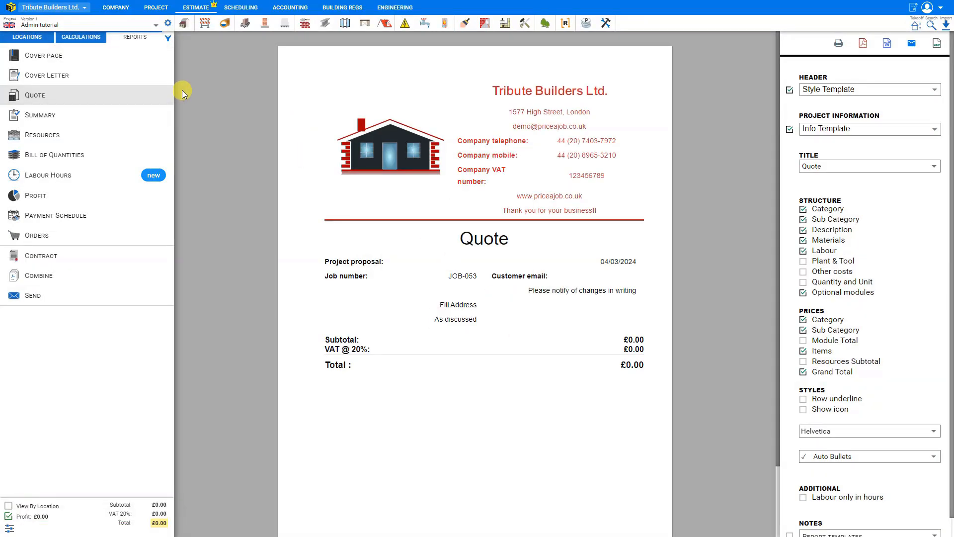
# Step: Preview the Detailed, Simple and Quote project information templates on the quote, and switch back to Info Template
pyautogui.click(851, 130)
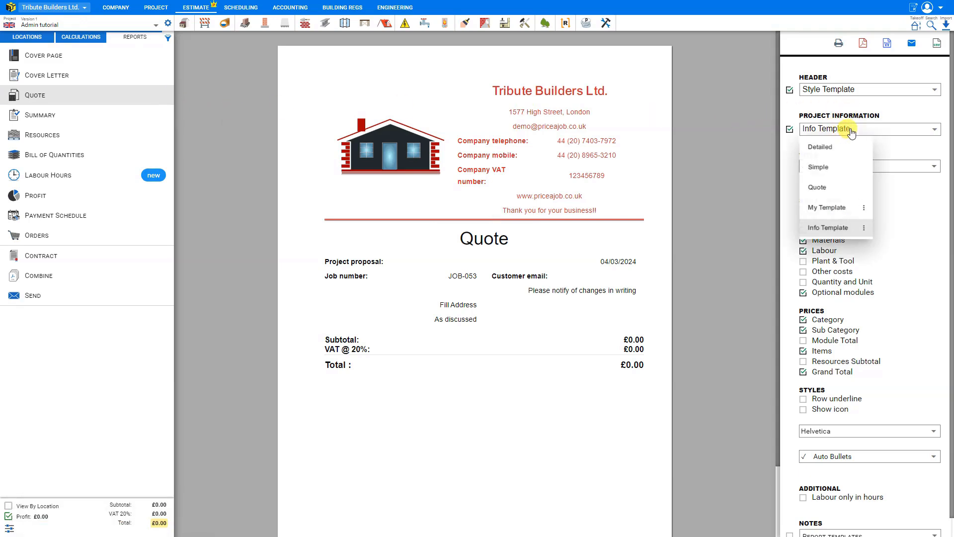
pyautogui.click(830, 229)
pyautogui.click(820, 130)
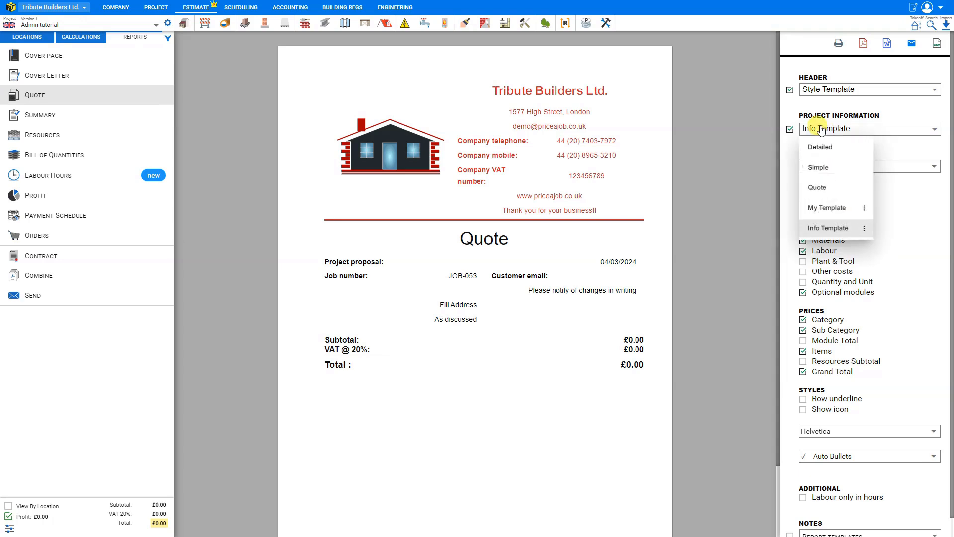
pyautogui.click(821, 148)
pyautogui.click(820, 129)
pyautogui.click(817, 167)
pyautogui.click(821, 130)
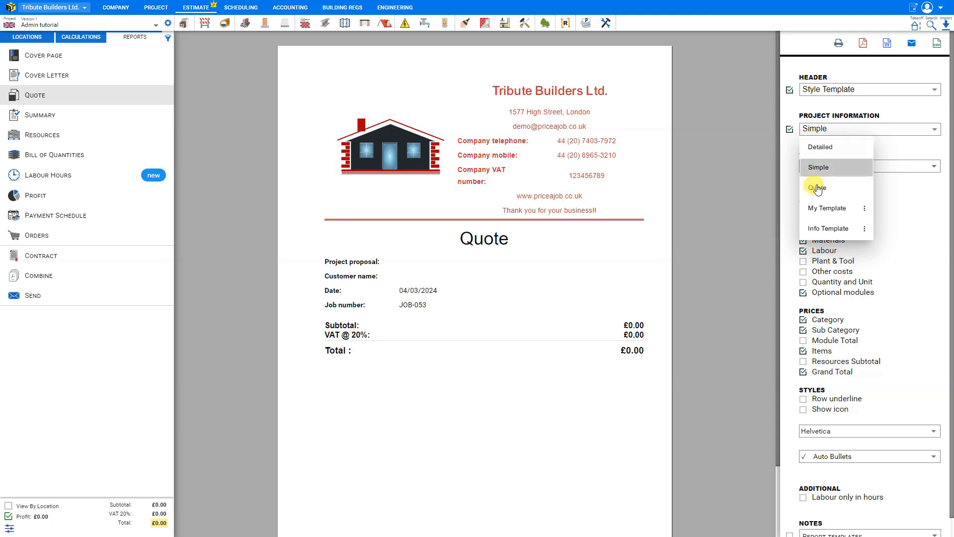
pyautogui.click(818, 188)
pyautogui.click(820, 129)
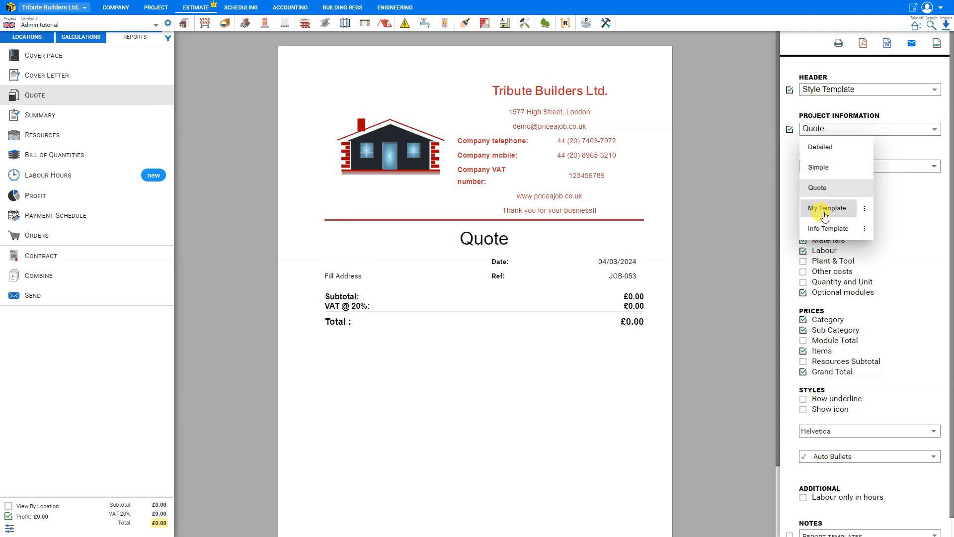
pyautogui.click(825, 230)
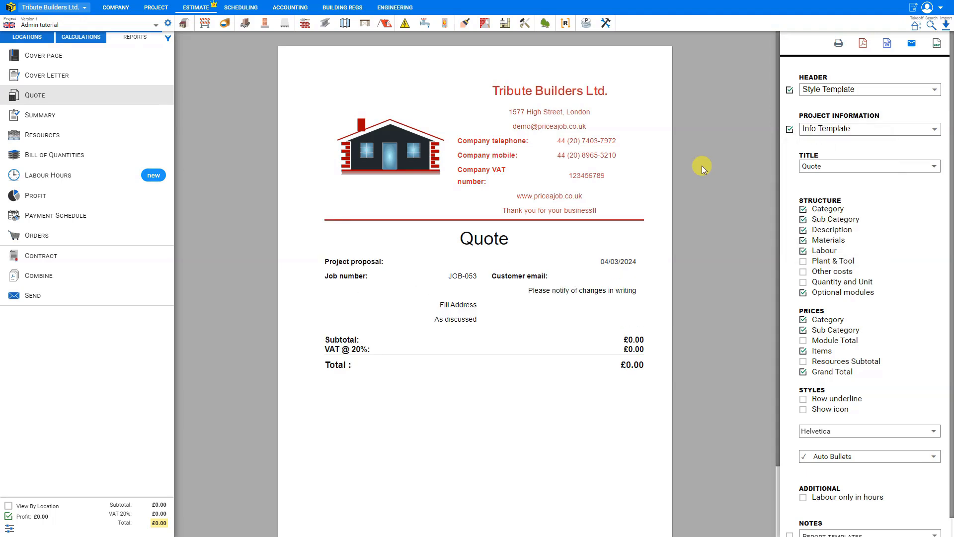